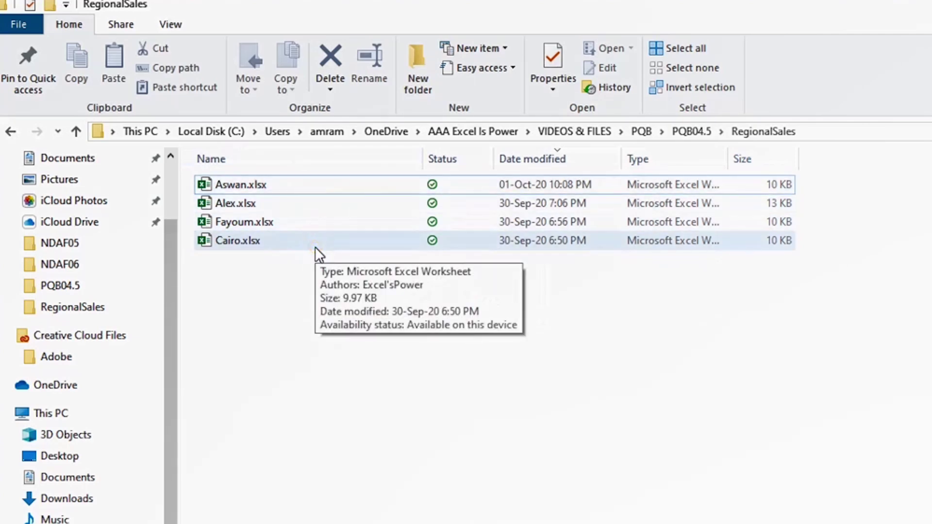
Go up to the PQB04.5 folder and open its Additional Files folder.
left_click(78, 131)
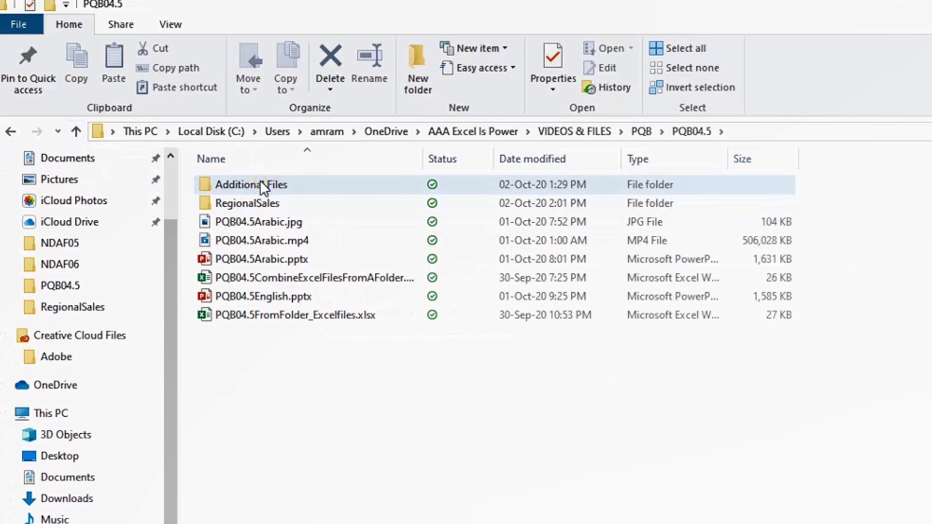
left_click(260, 182)
double_click(260, 183)
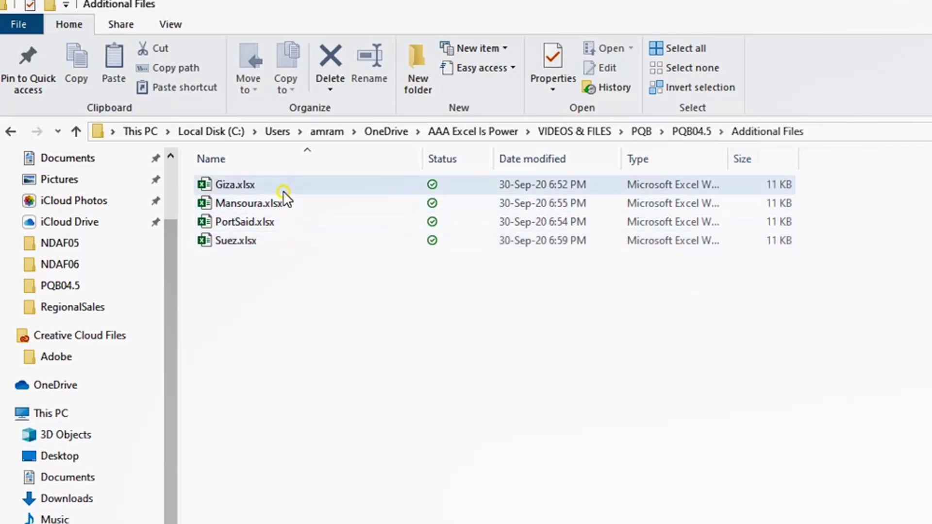
Check the Mansoura, PortSaid and Suez workbooks in Additional Files.
left_click(283, 203)
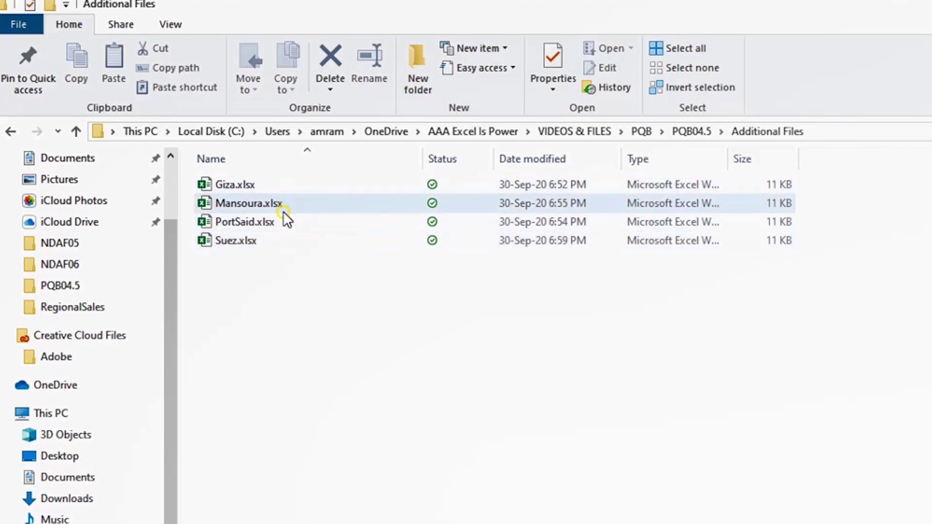
left_click(286, 221)
left_click(293, 240)
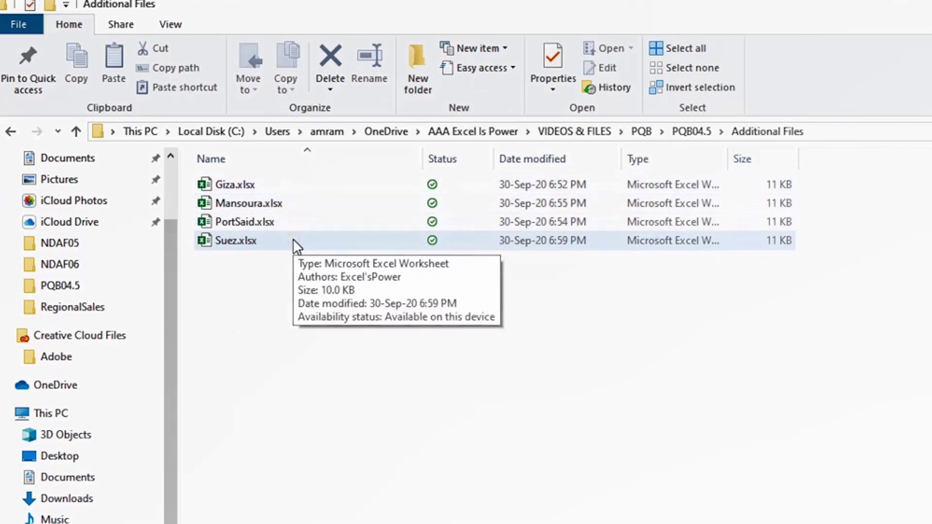
left_click(290, 223)
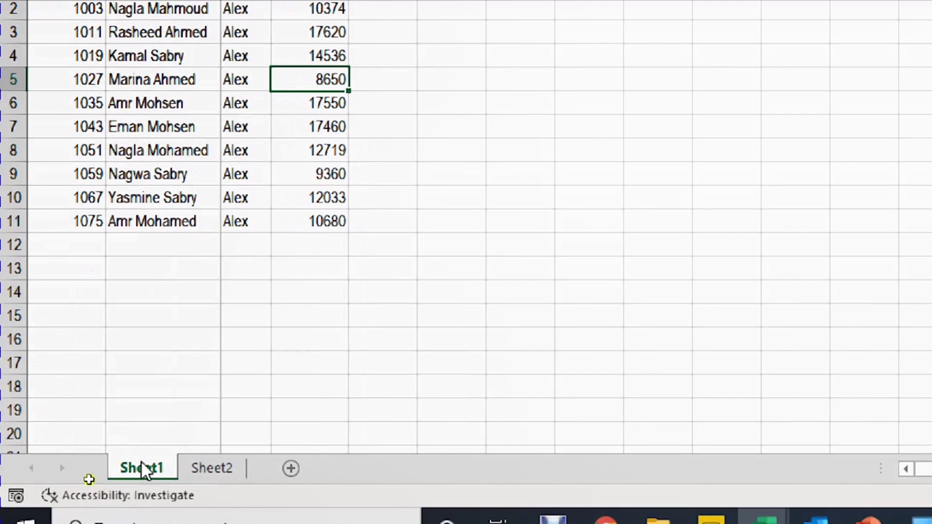
Compare the Alex and Aswan workbooks' Sheet1 sales rep data.
left_click(97, 292)
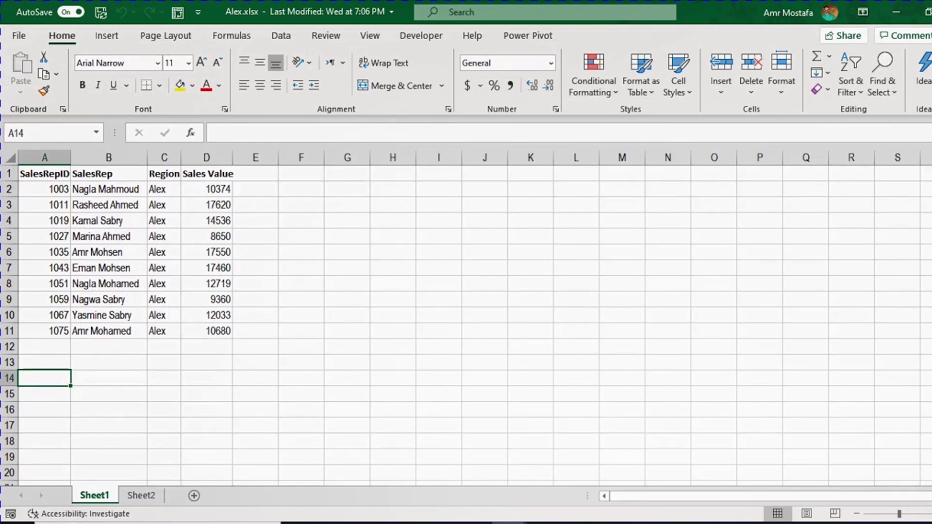
mouse_move(509, 523)
left_click(517, 438)
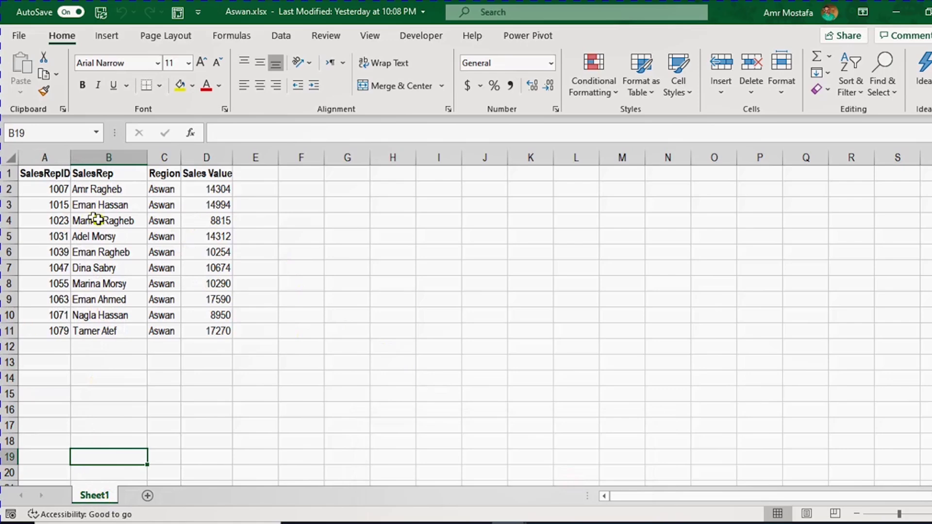
key("ctrl+Tab")
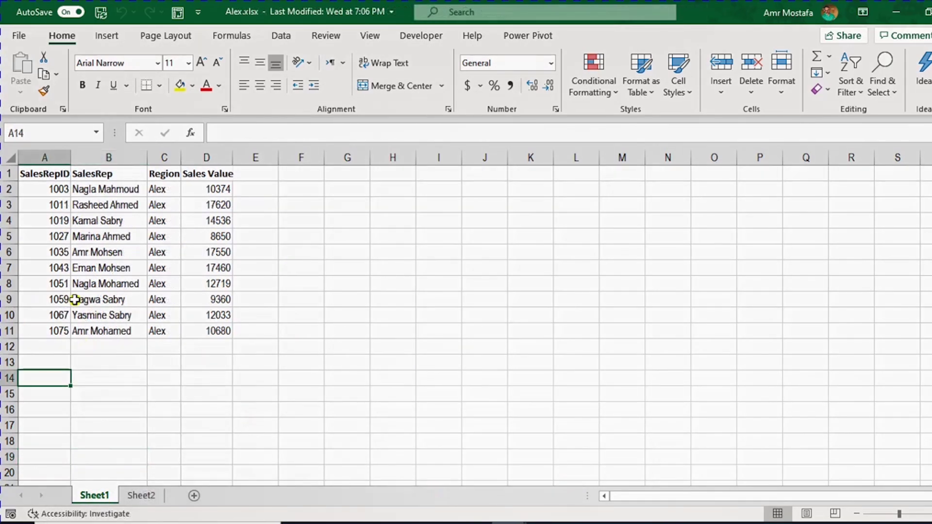
left_click(86, 299)
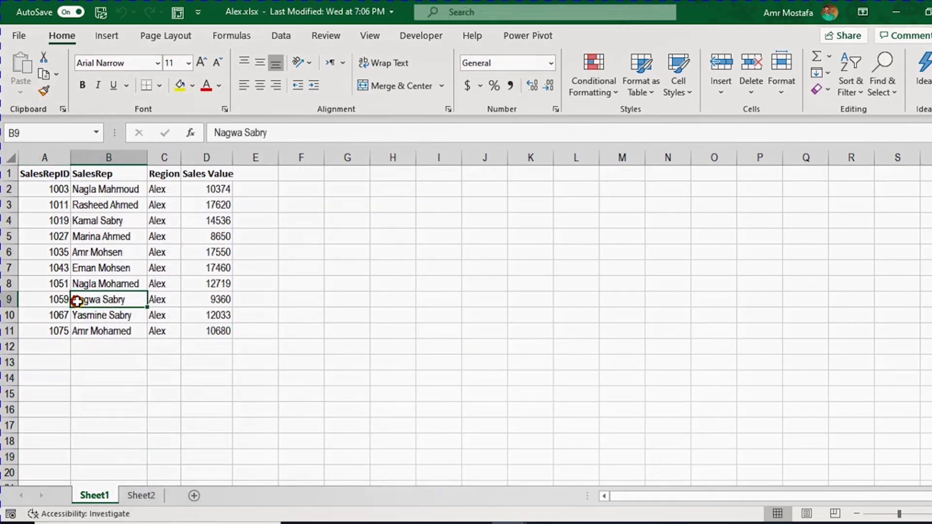
On Sheet2, confirm the table names Expenses and OpenOrders via Table Design.
left_click(143, 495)
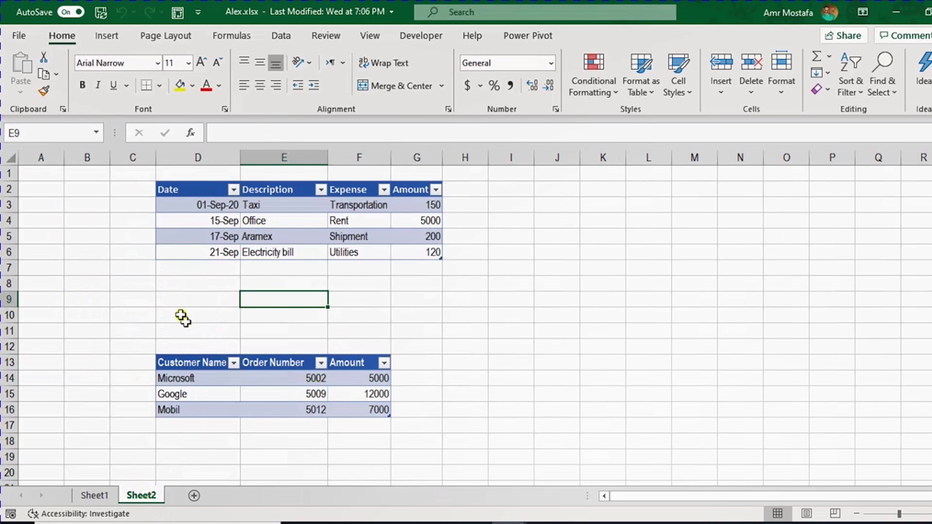
left_click(258, 204)
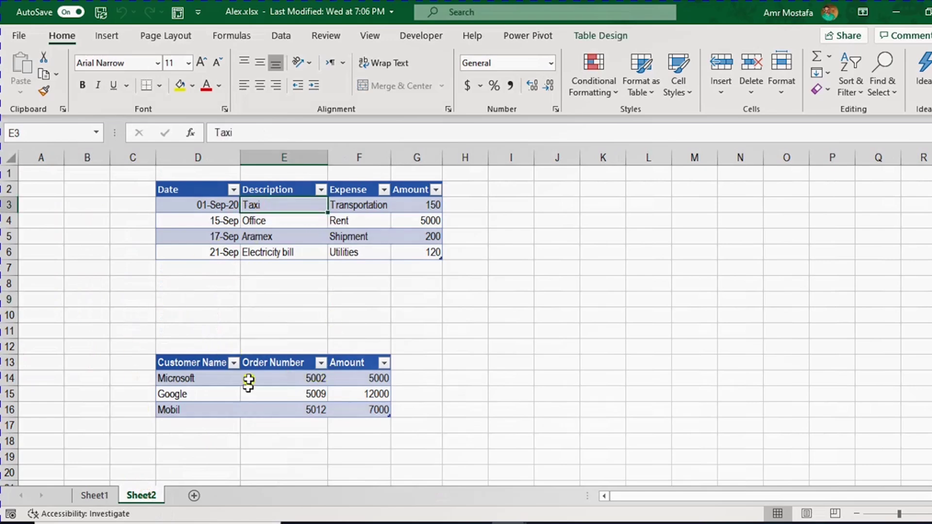
left_click(600, 35)
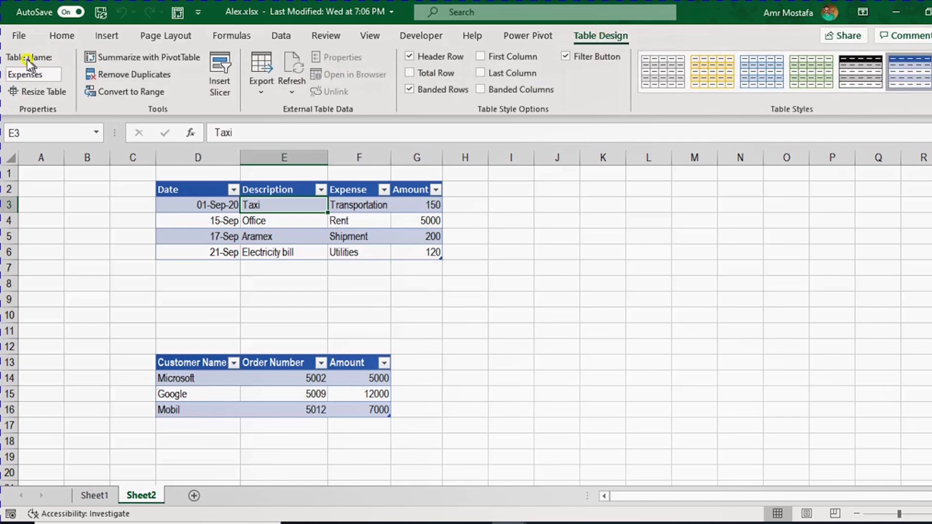
left_click(220, 378)
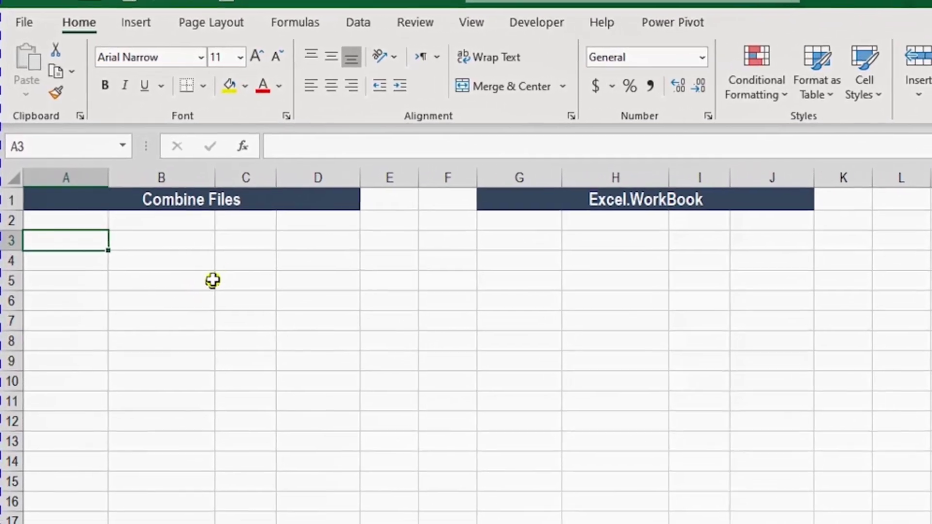
Create a From Folder query on the pasted RegionalSales path and open it in Power Query.
left_click(359, 21)
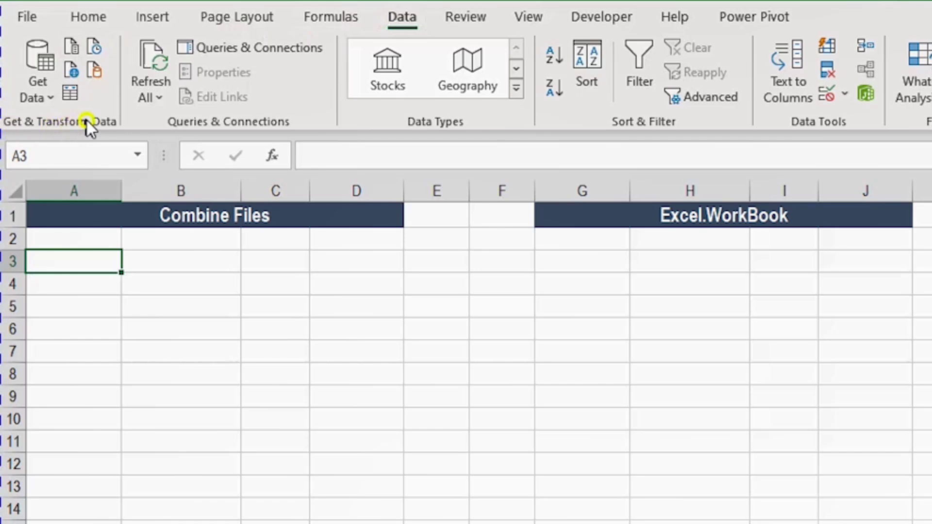
left_click(36, 97)
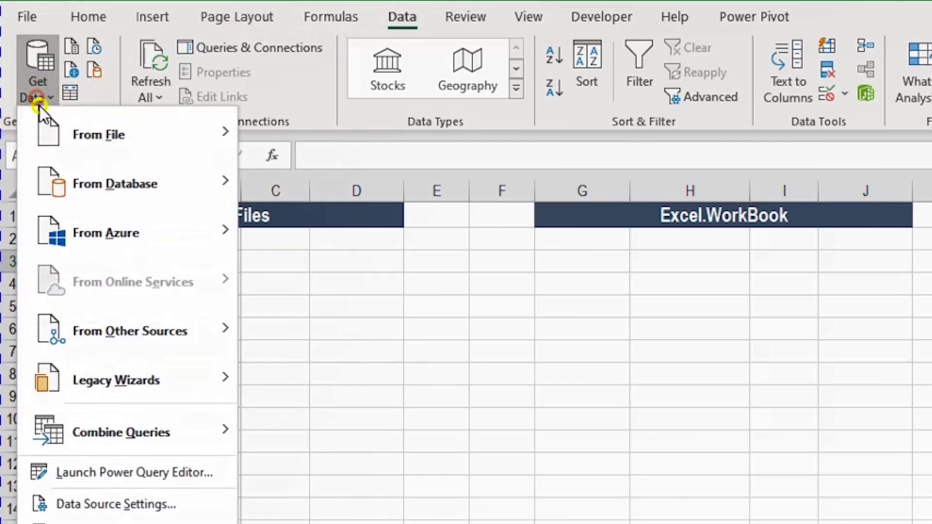
mouse_move(62, 129)
left_click(296, 383)
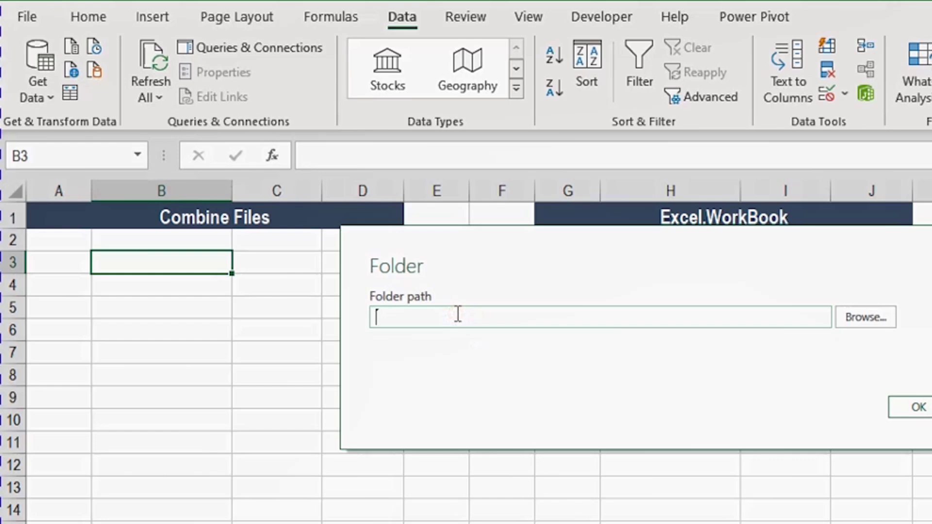
type("C:\\Users\\amram\\OneDrive\\AAA Excel Is Power\\VIDEOS & FILES\\PQB\\PQB04.5\\RegionalSales")
left_click(919, 409)
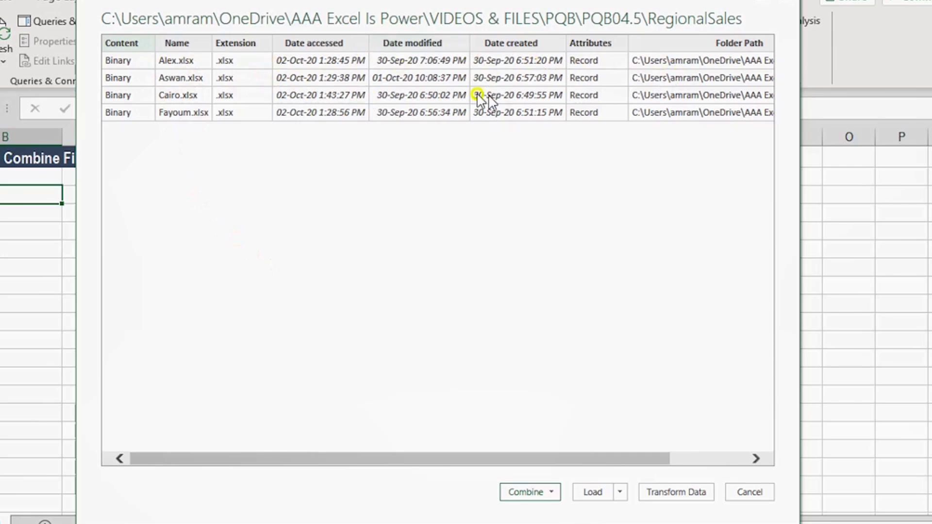
left_click(669, 494)
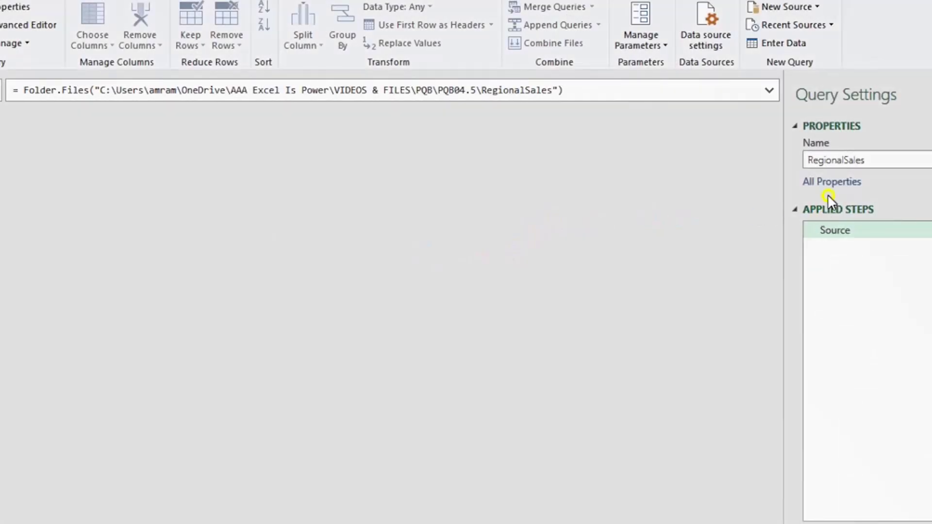
Rename the query to CombineFiles.
double_click(873, 164)
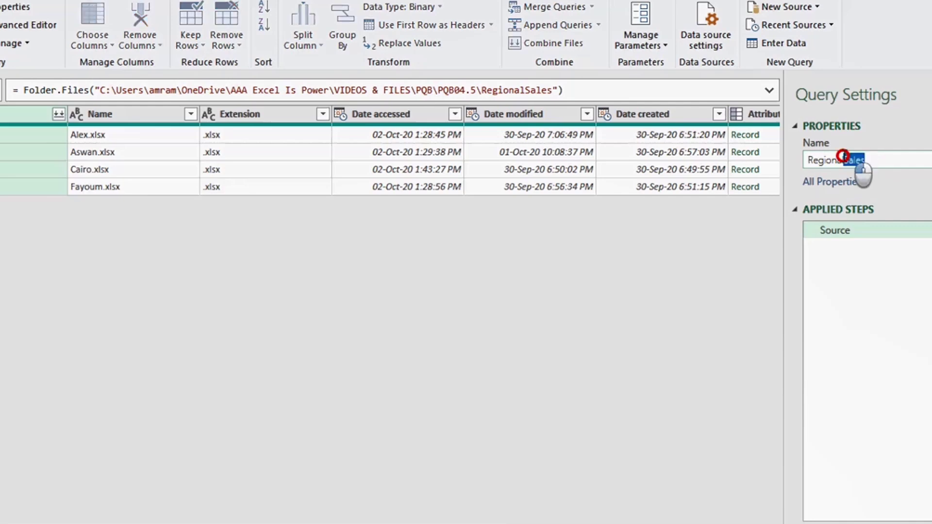
type("CombineFiles")
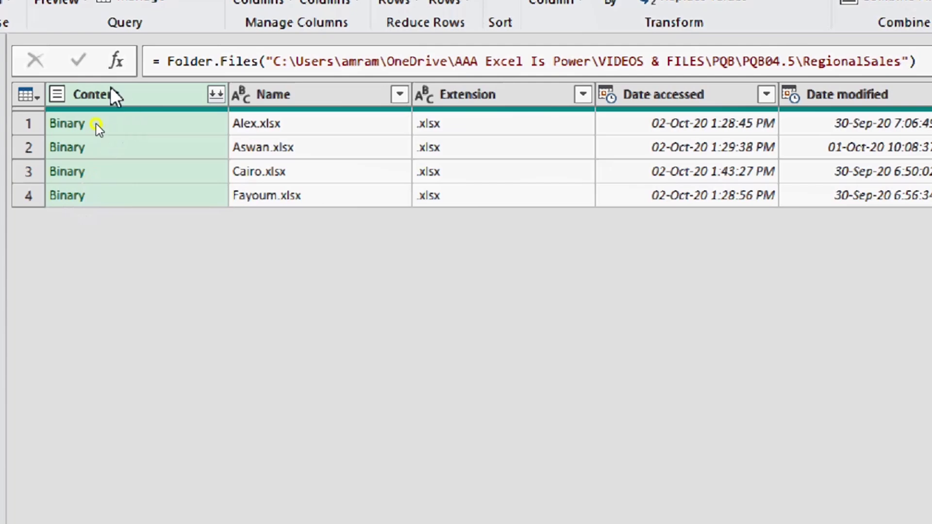
left_click(125, 155)
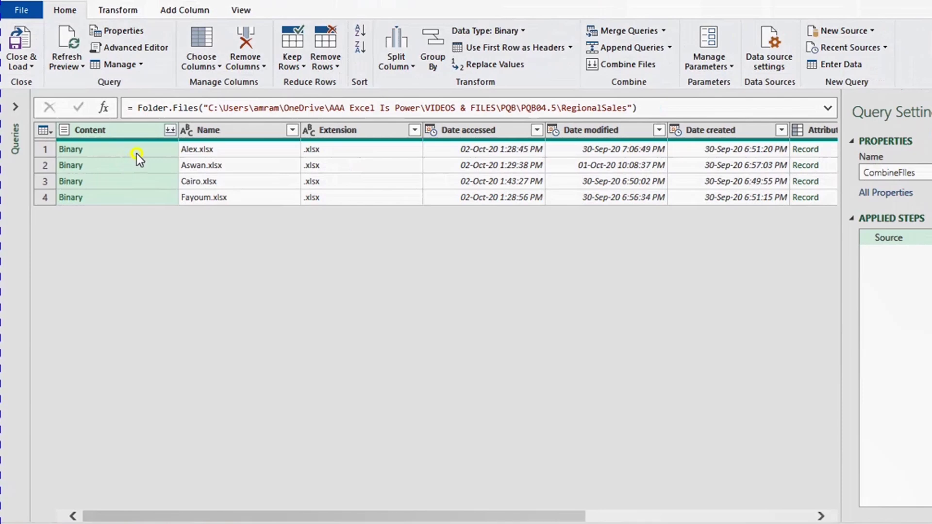
Bring up the Combine Files dialog for the Content column.
left_click(167, 130)
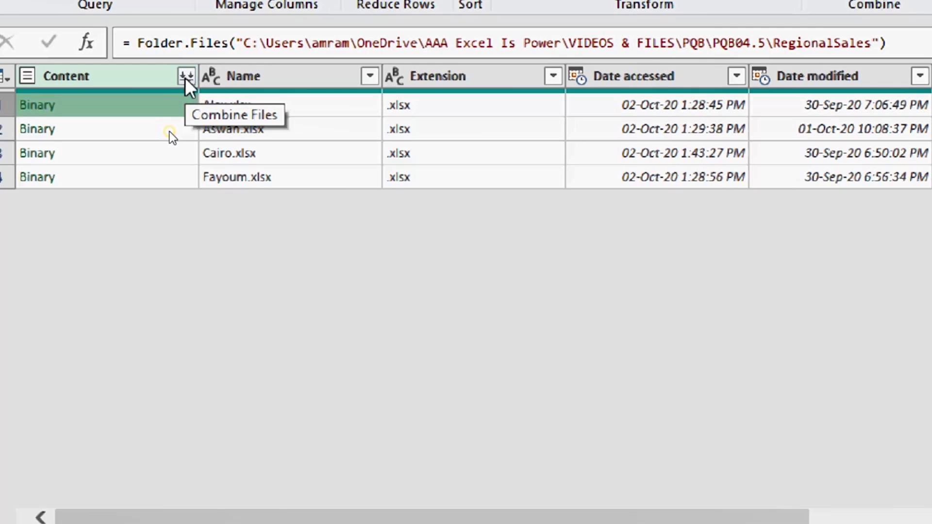
left_click(186, 78)
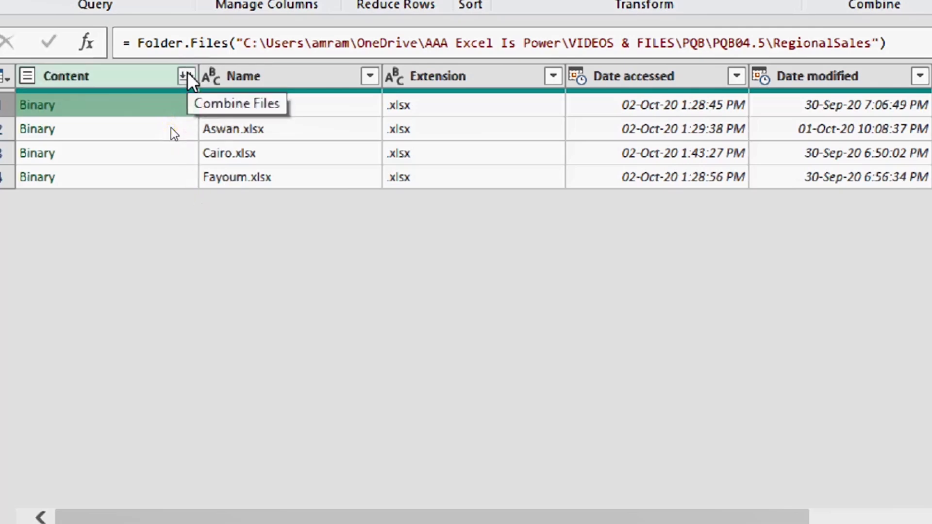
left_click(174, 133)
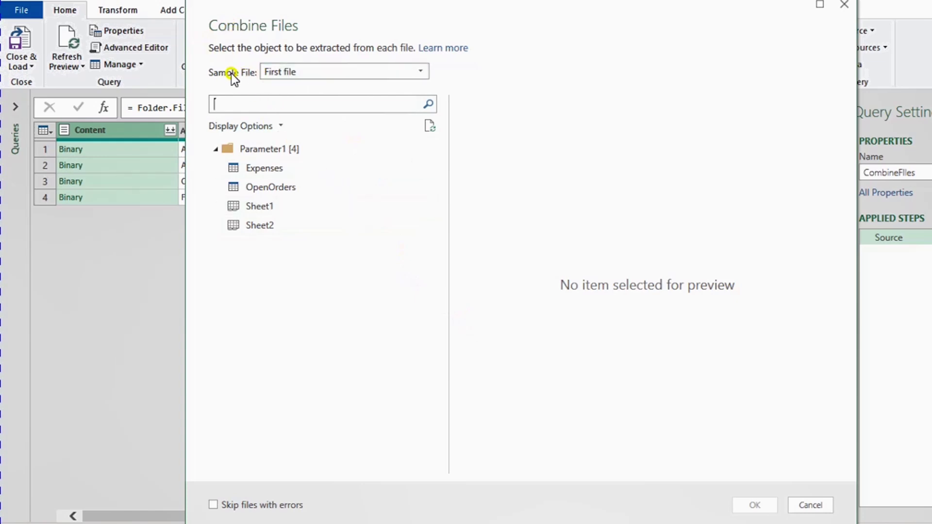
With First file as sample, preview Expenses, OpenOrders, Sheet1 and Sheet2, then combine Sheet1.
left_click(369, 71)
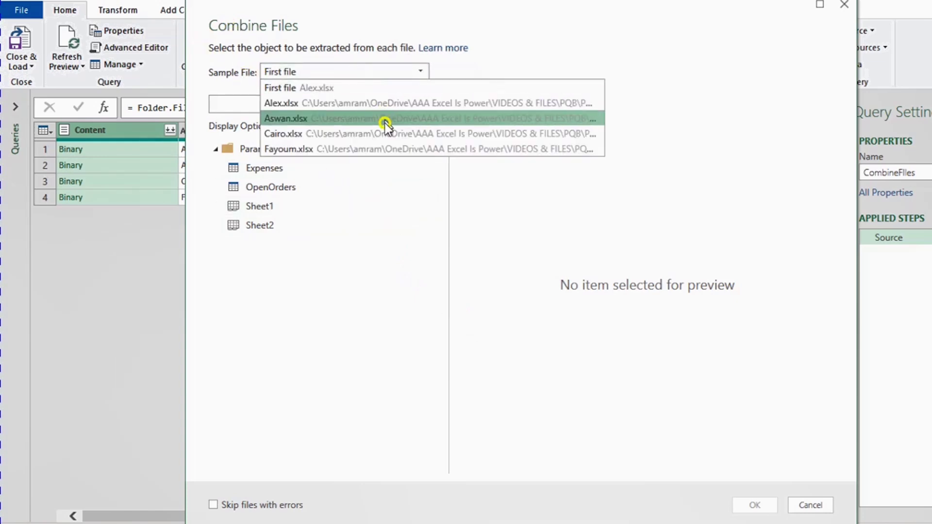
left_click(364, 86)
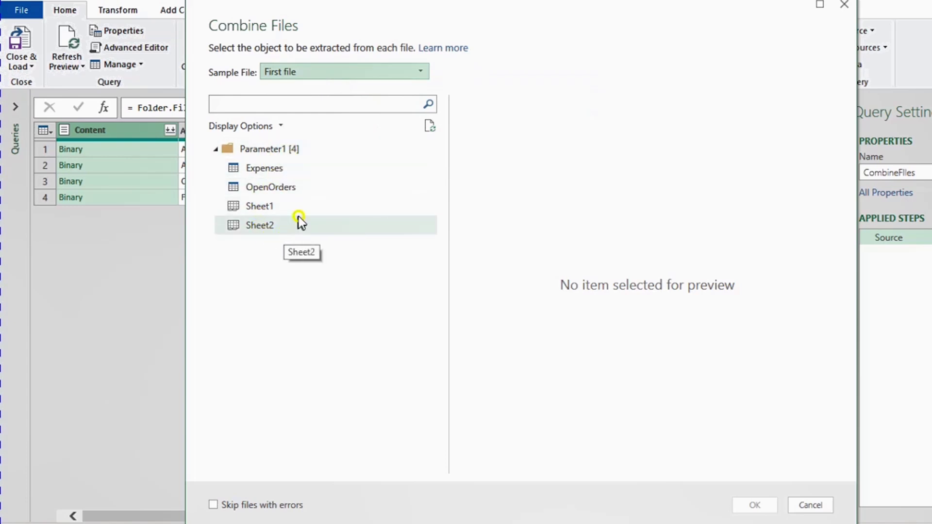
left_click(303, 172)
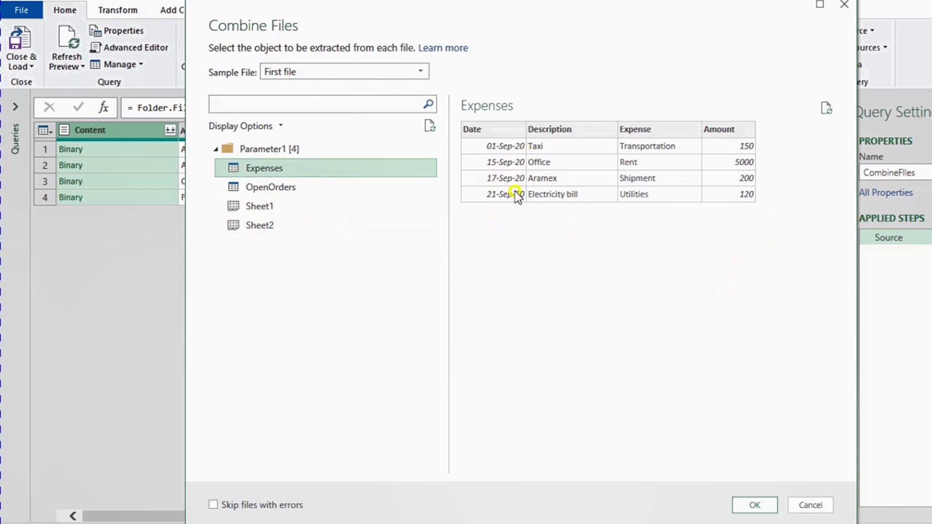
left_click(270, 187)
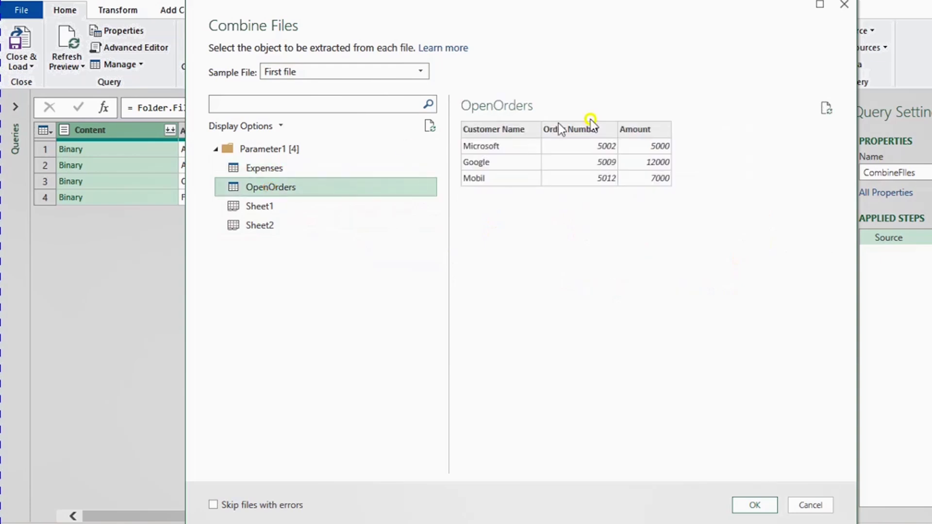
left_click(253, 207)
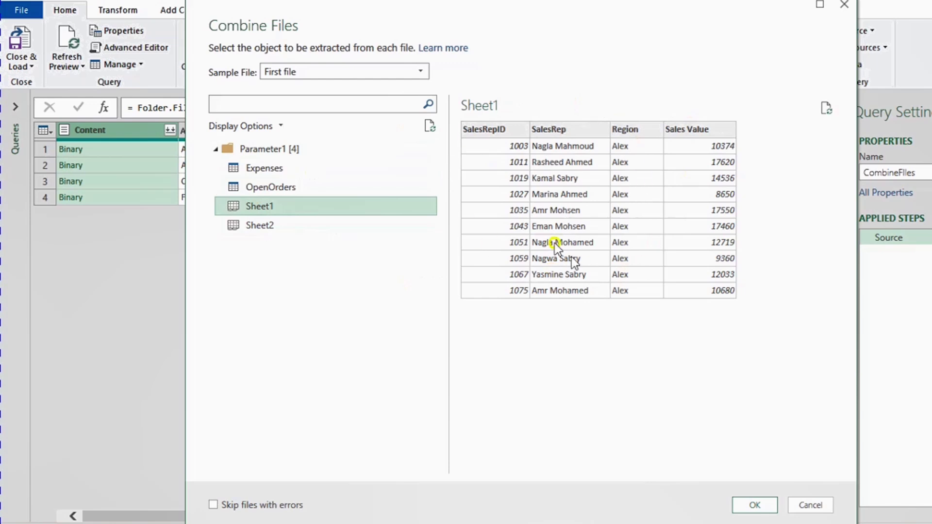
left_click(252, 228)
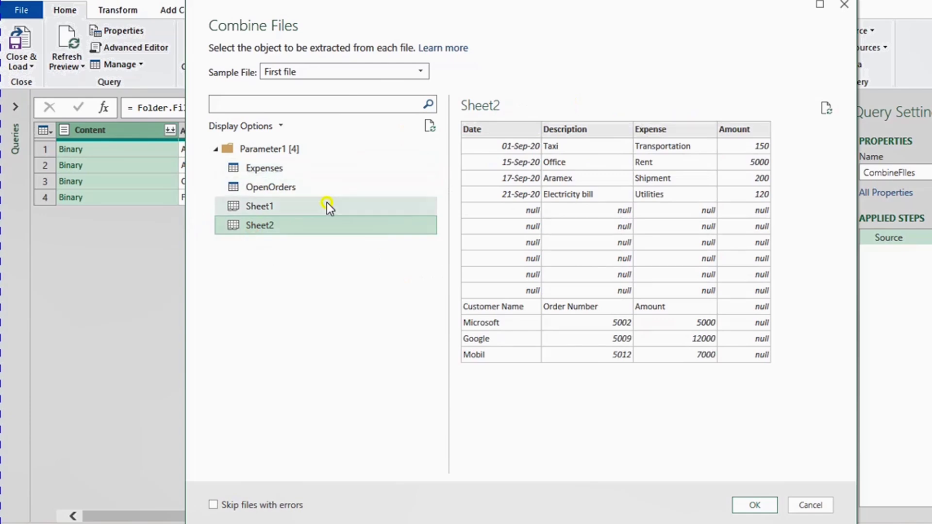
left_click(291, 212)
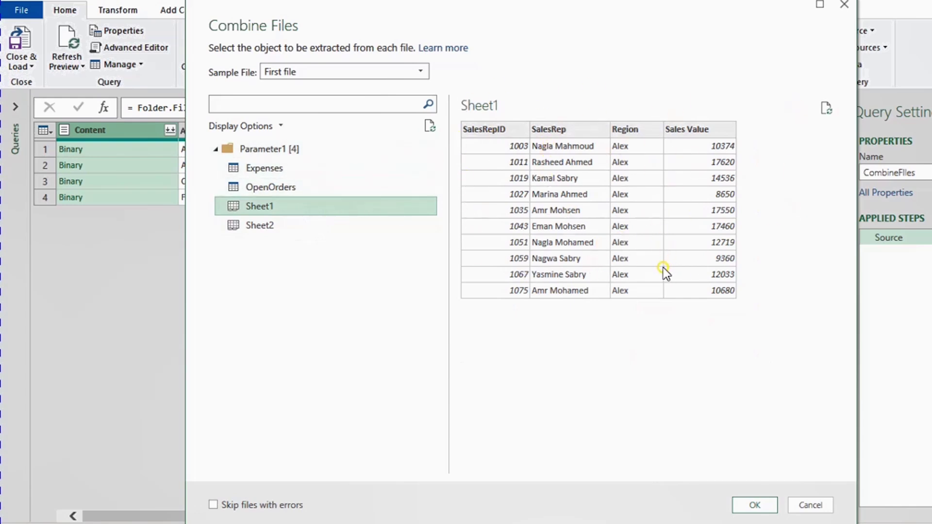
key("Return")
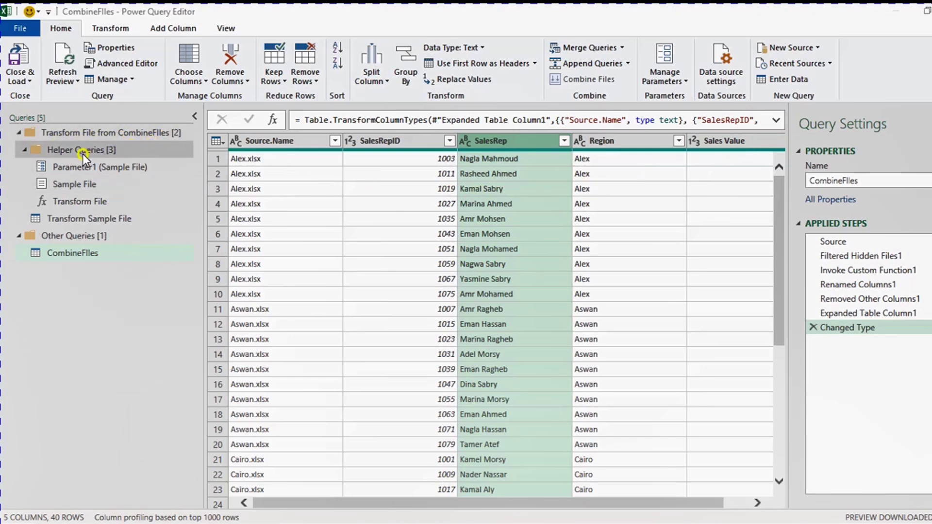
Collapse the Transform File from CombineFIles group and show the CombineFIles preview.
left_click(67, 182)
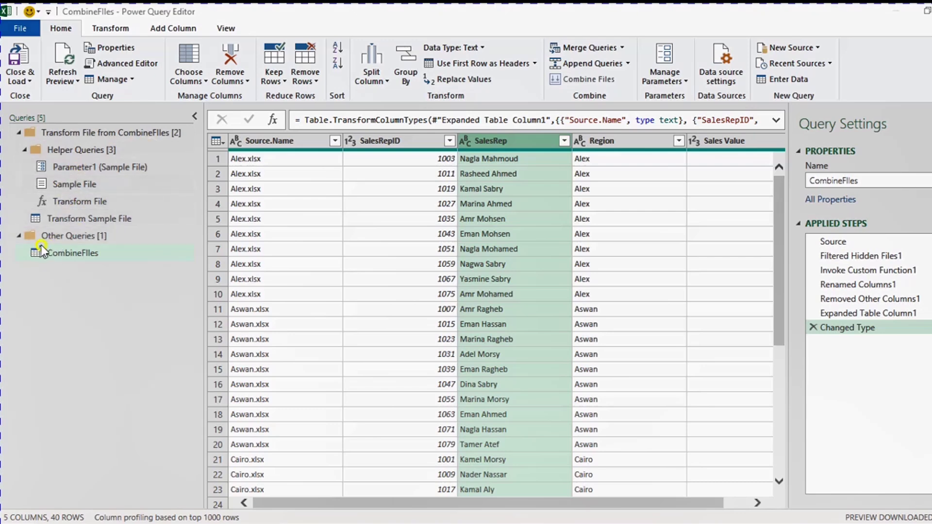
left_click(75, 252)
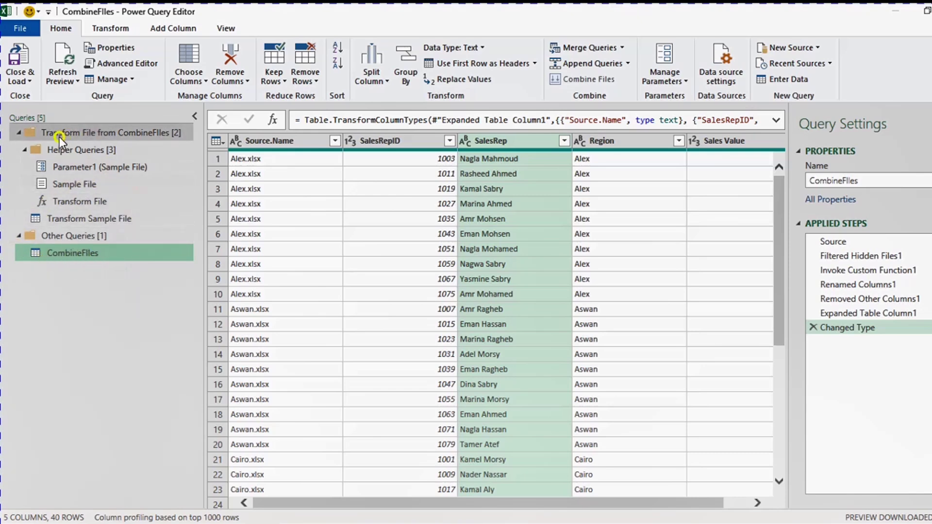
left_click(15, 133)
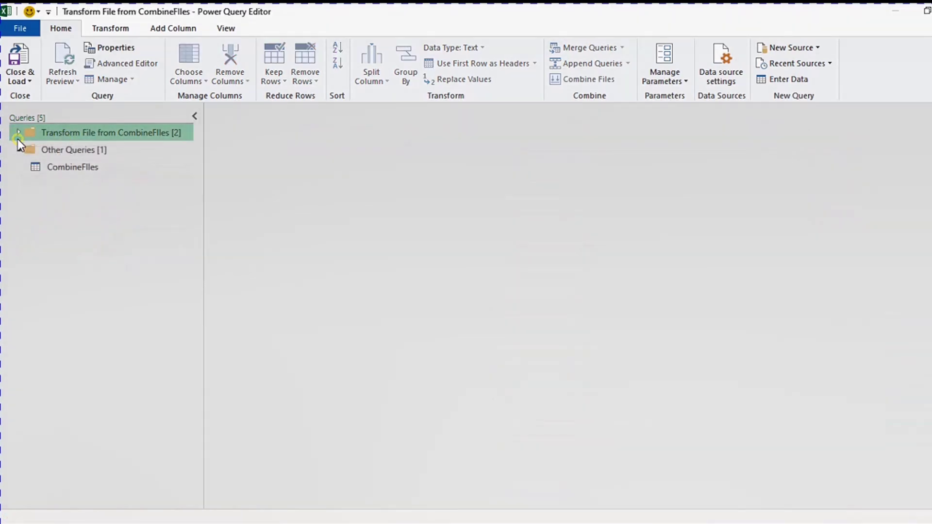
left_click(68, 167)
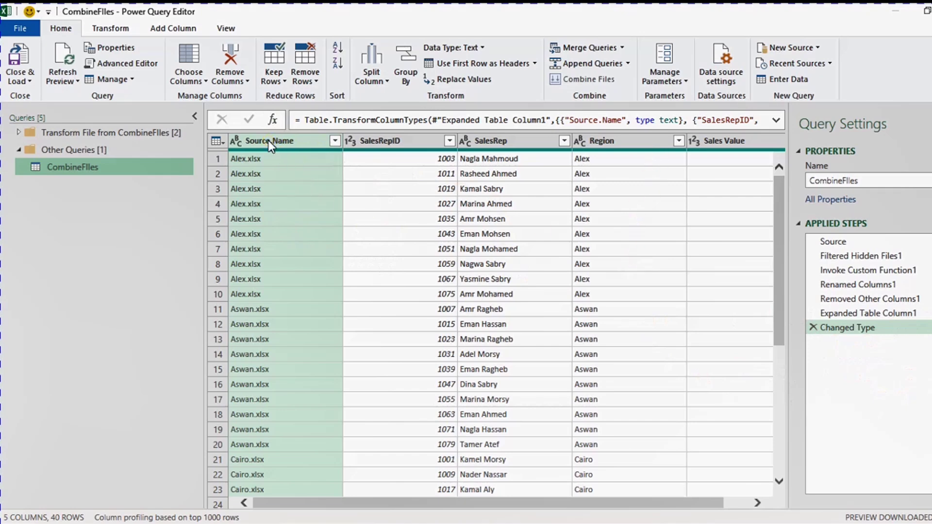
Remove Source.Name and load CombineFIles as a table at Sheet1!A3.
left_click(232, 59)
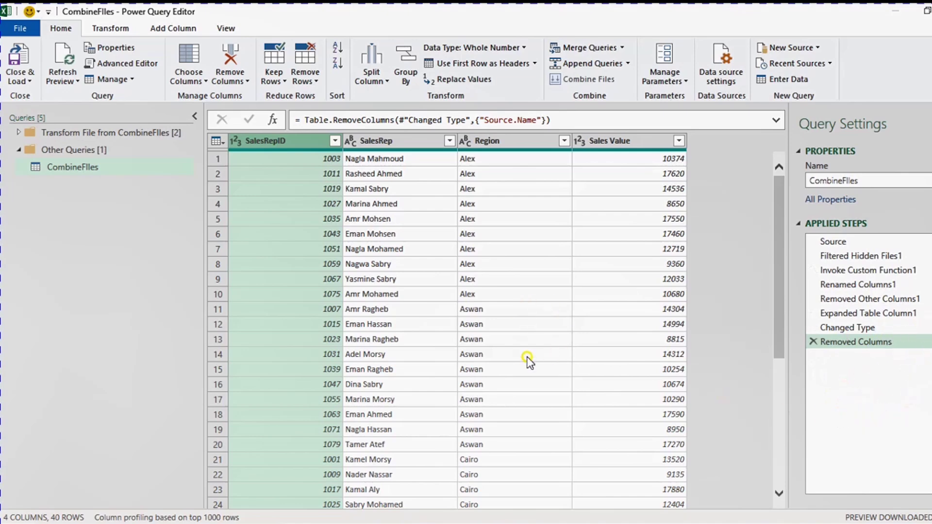
left_click_drag(202, 114, 121, 111)
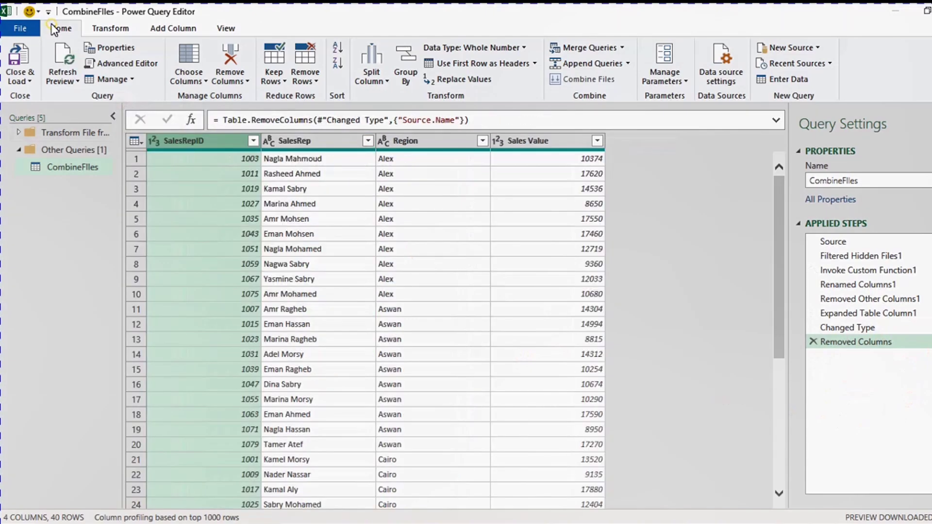
left_click(17, 79)
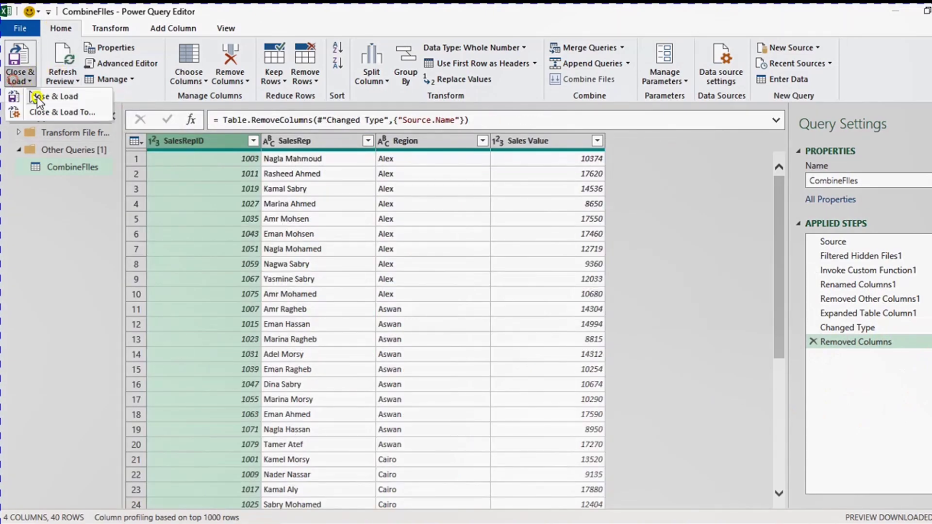
left_click(56, 112)
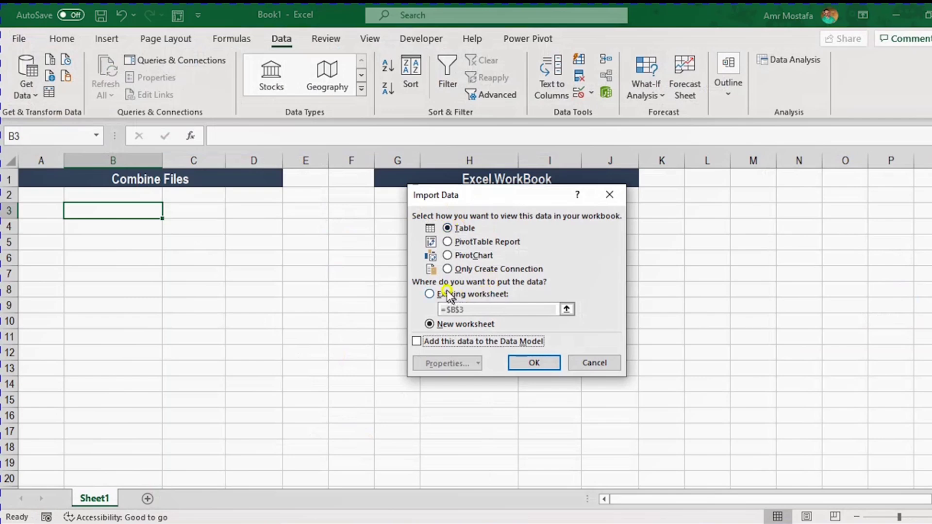
left_click(431, 294)
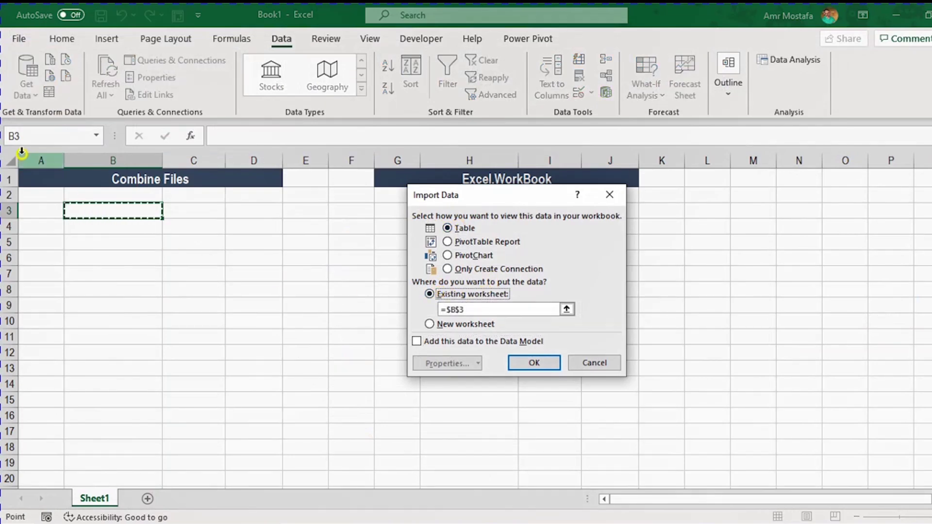
left_click(47, 210)
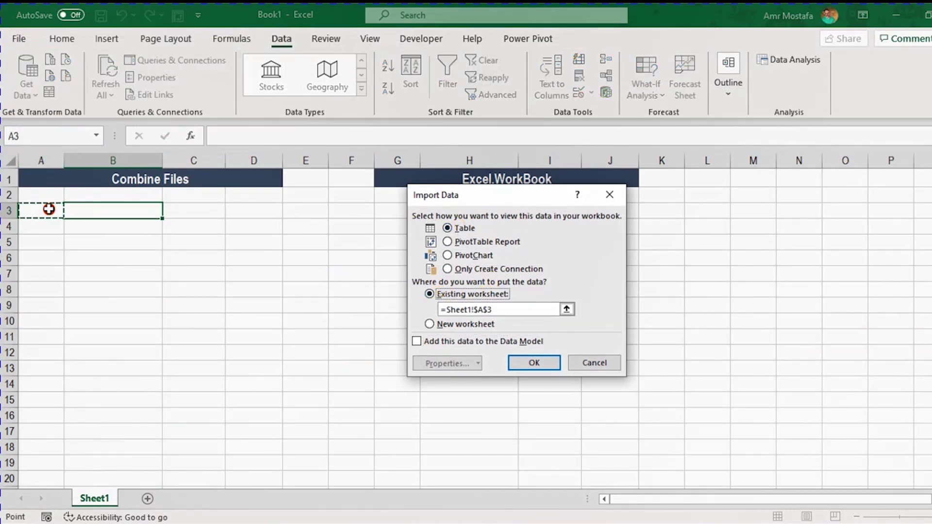
left_click(552, 364)
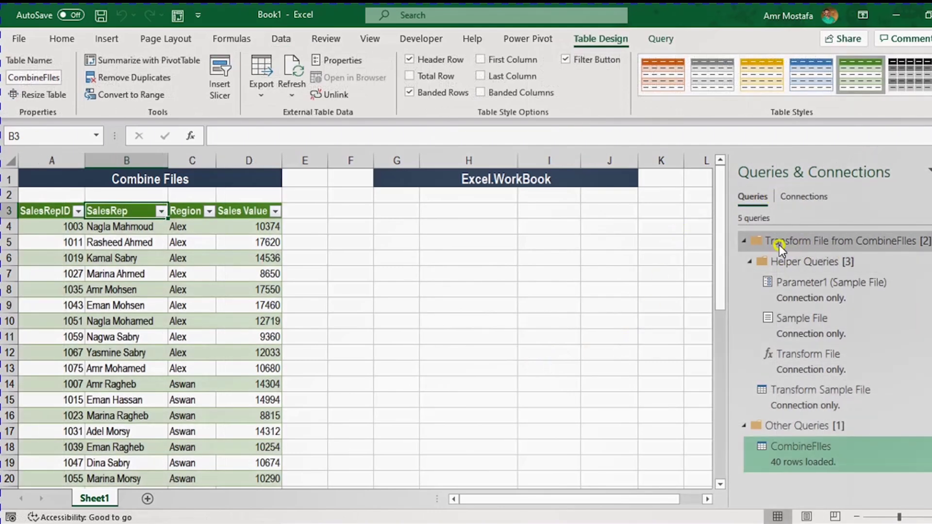
Review the loaded CombineFiles query, then select cell G3 under Excel.WorkBook.
left_click(744, 239)
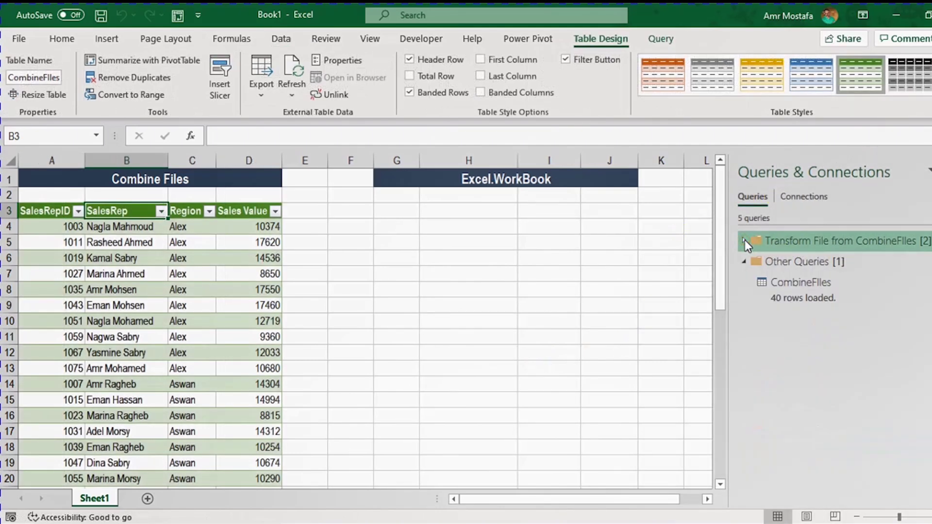
left_click(758, 300)
mouse_move(802, 297)
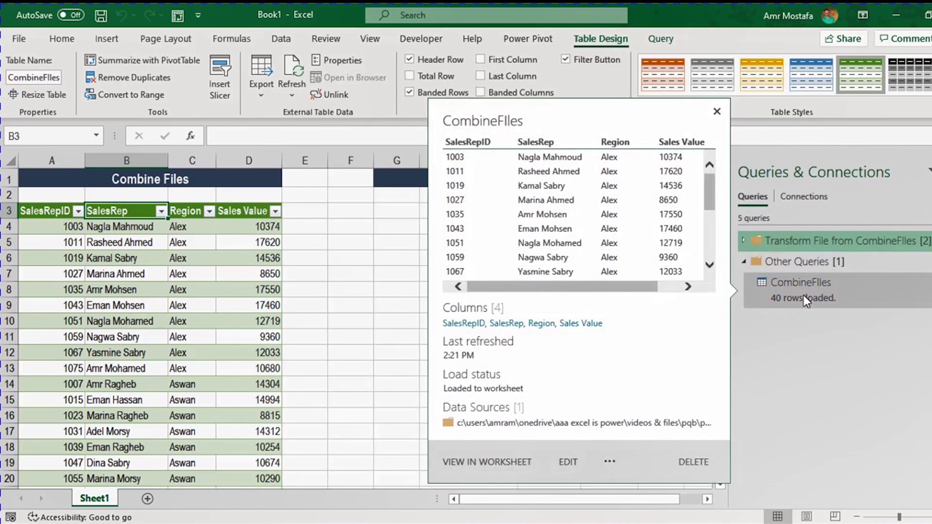
left_click(129, 242)
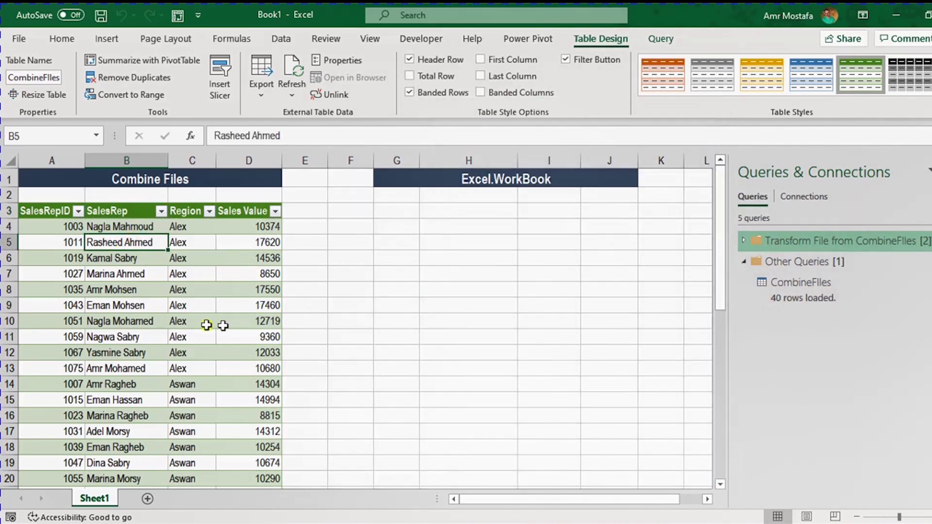
scroll(168, 306, "down", 4)
scroll(187, 332, "up", 4)
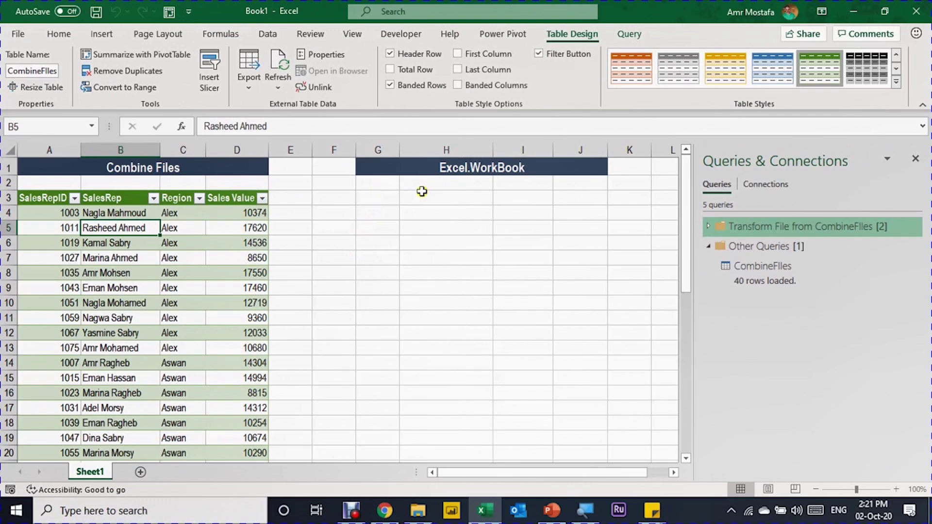
left_click(367, 201)
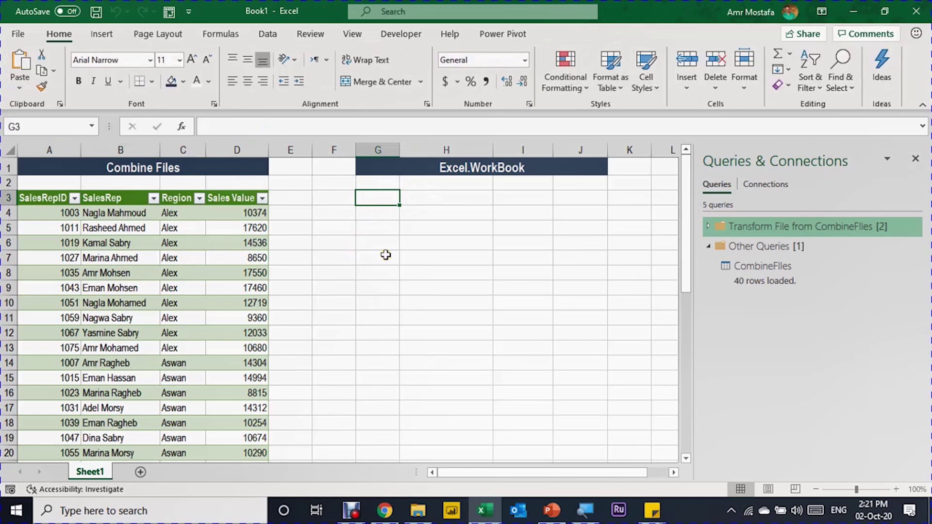
Create another From Folder query on the RegionalSales path.
left_click(268, 34)
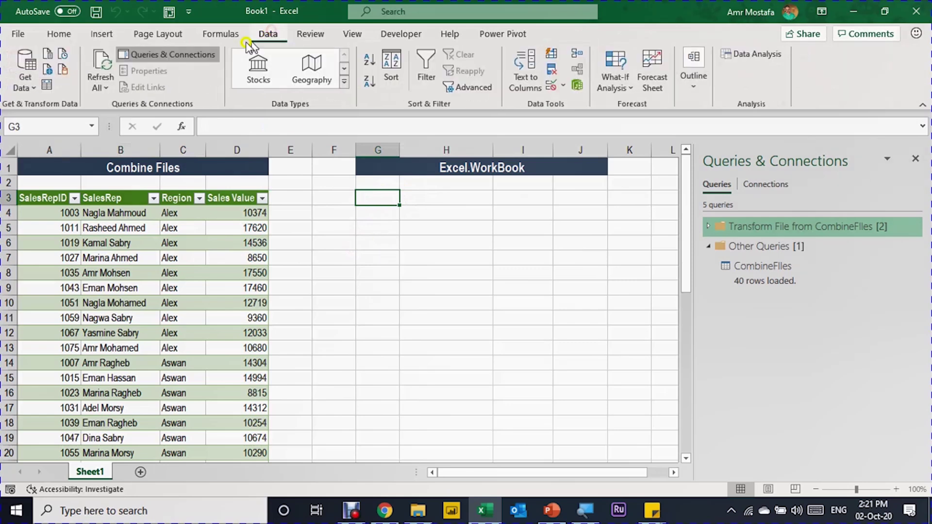
left_click(17, 70)
mouse_move(63, 112)
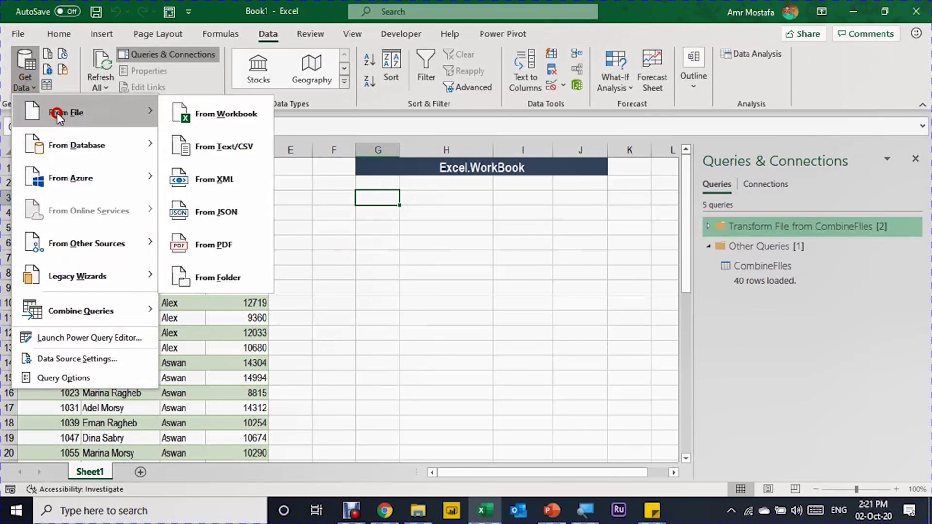
left_click(250, 270)
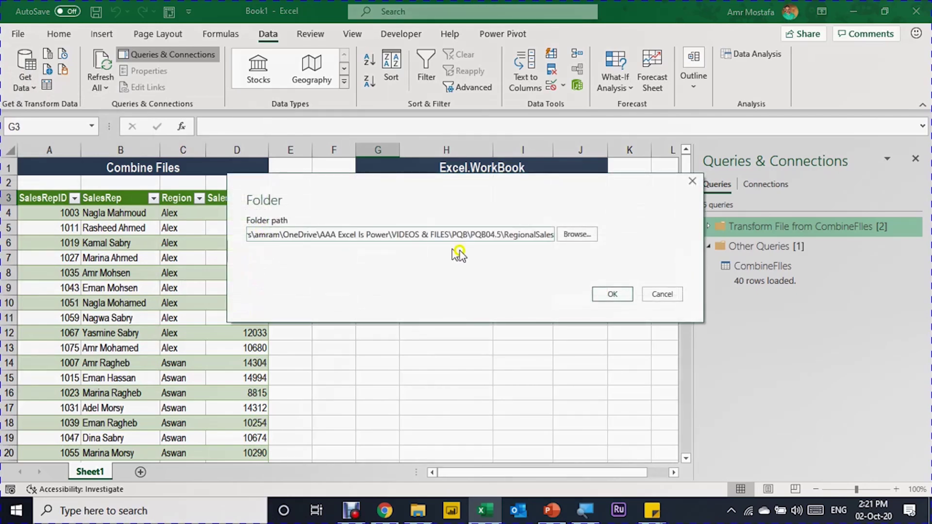
left_click(600, 295)
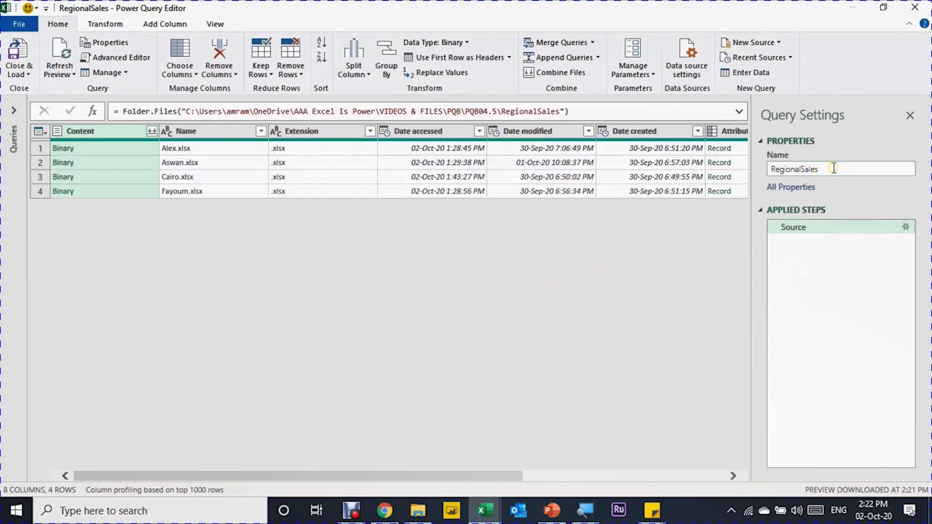
Rename the new query from RegionalSales to Excel_Workbook.
left_click_drag(821, 168, 747, 166)
type("Ex")
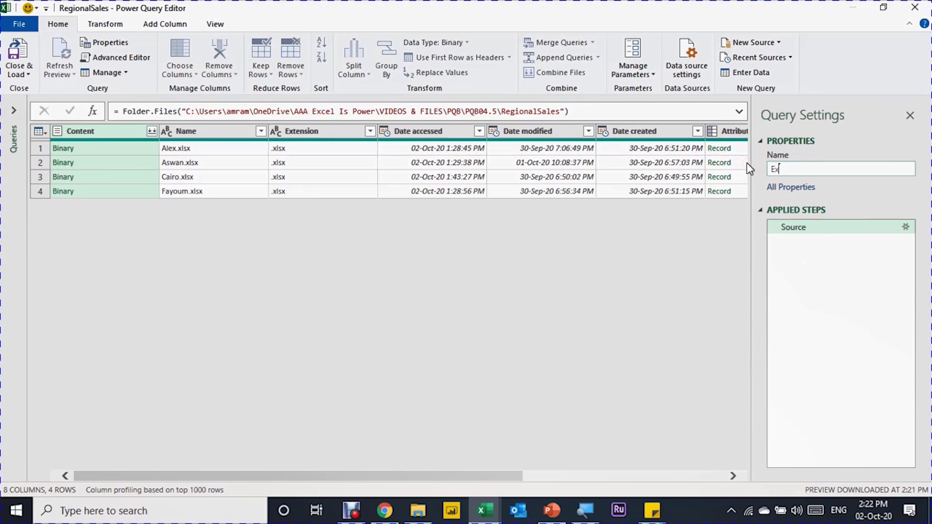
type("cel_Workbook")
left_click(745, 162)
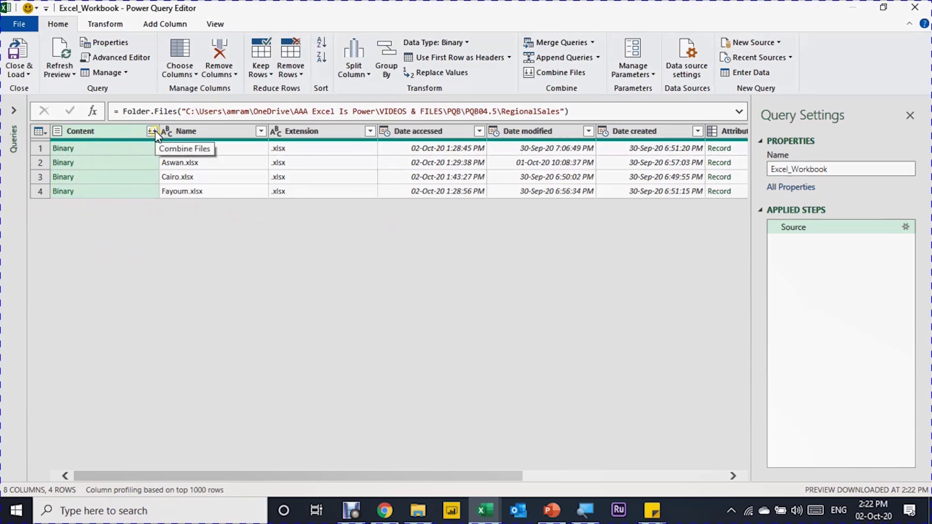
Add a Custom column with the formula =Excel.Workbook([Content]).
left_click(179, 23)
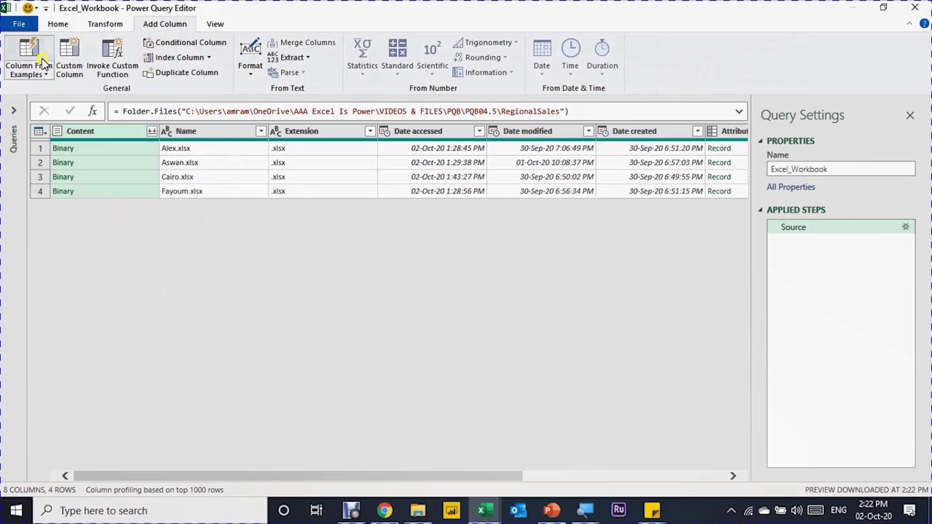
left_click(69, 53)
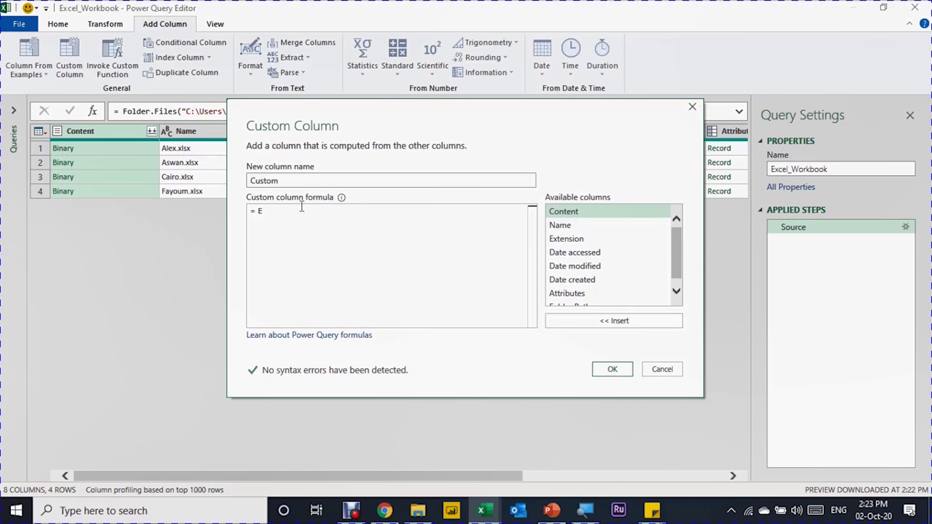
type("l")
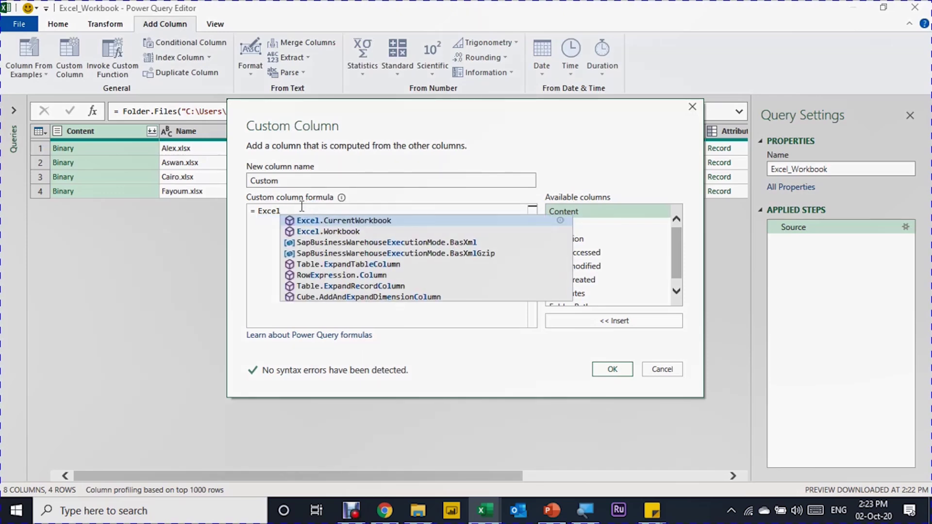
type(".W")
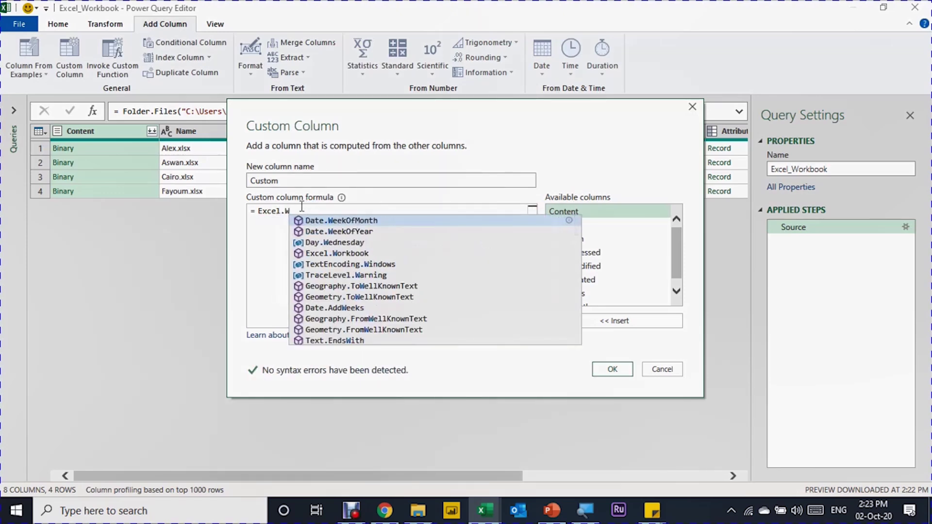
type("orkbook")
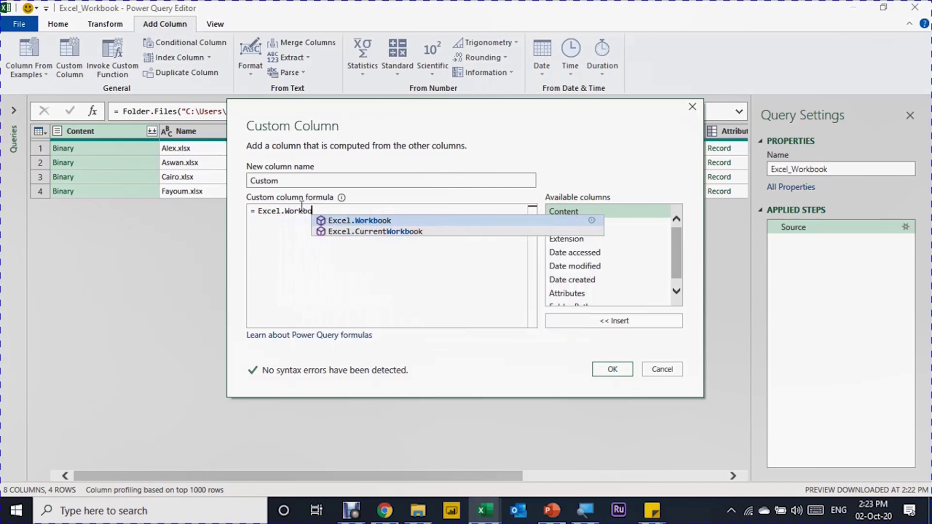
mouse_move(301, 207)
type("(")
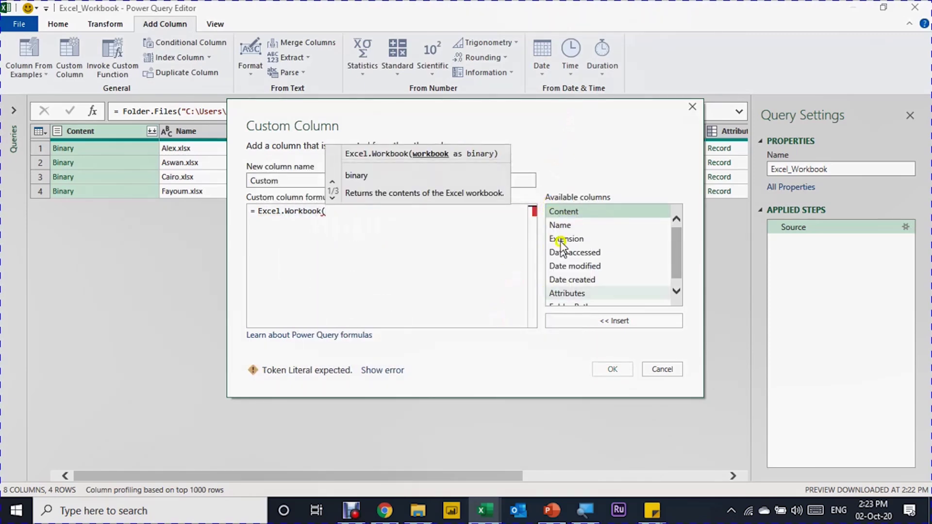
left_click(573, 214)
double_click(575, 213)
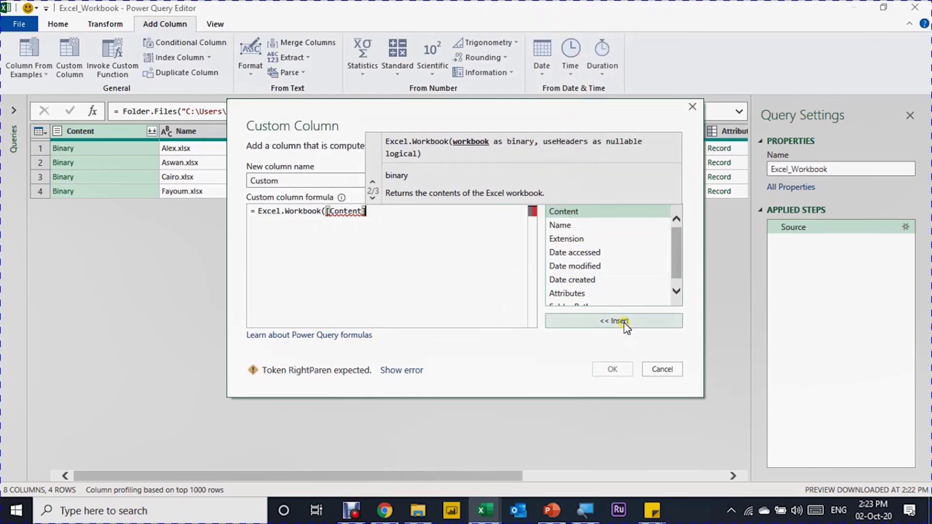
type(")")
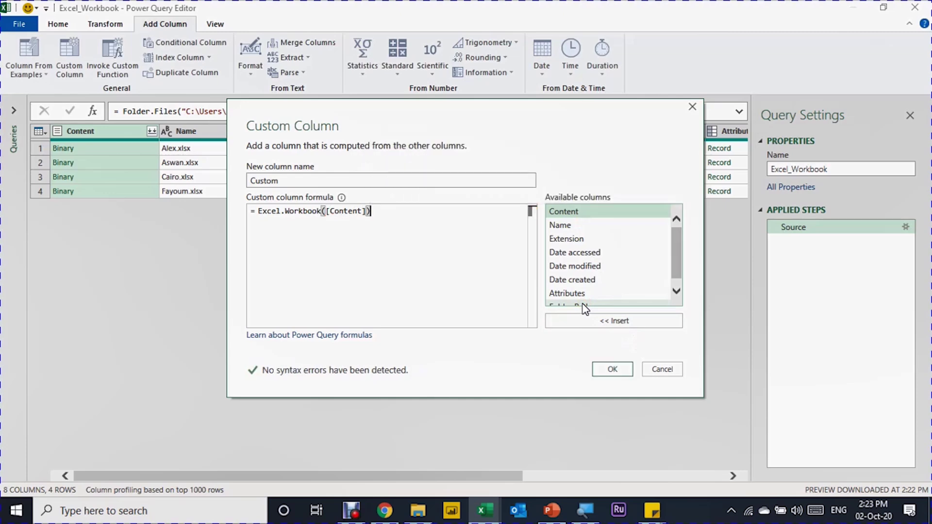
left_click(274, 386)
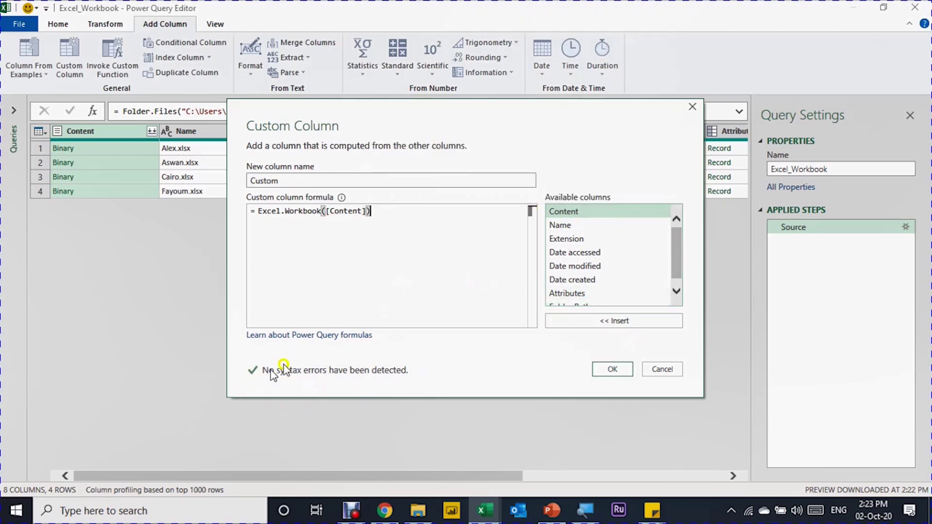
left_click(611, 370)
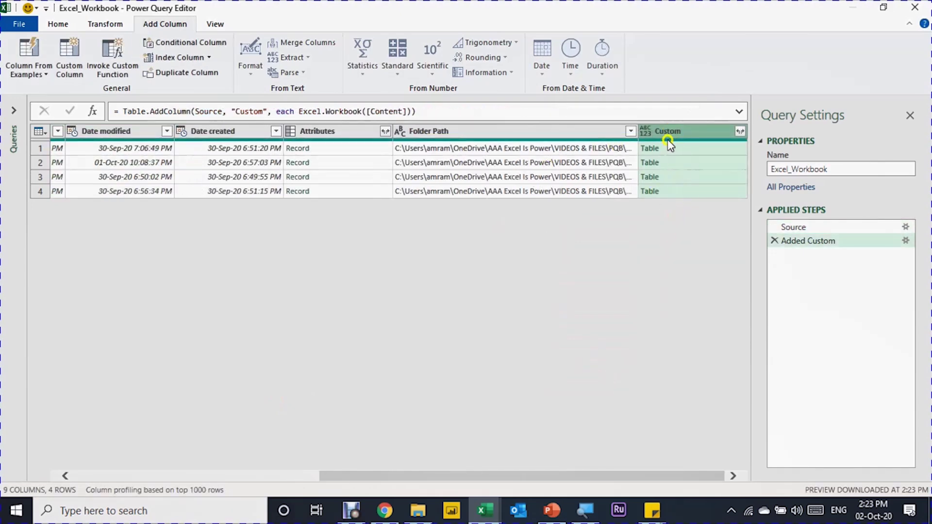
Select the Custom and Name columns and apply Remove Other Columns.
left_click(703, 151)
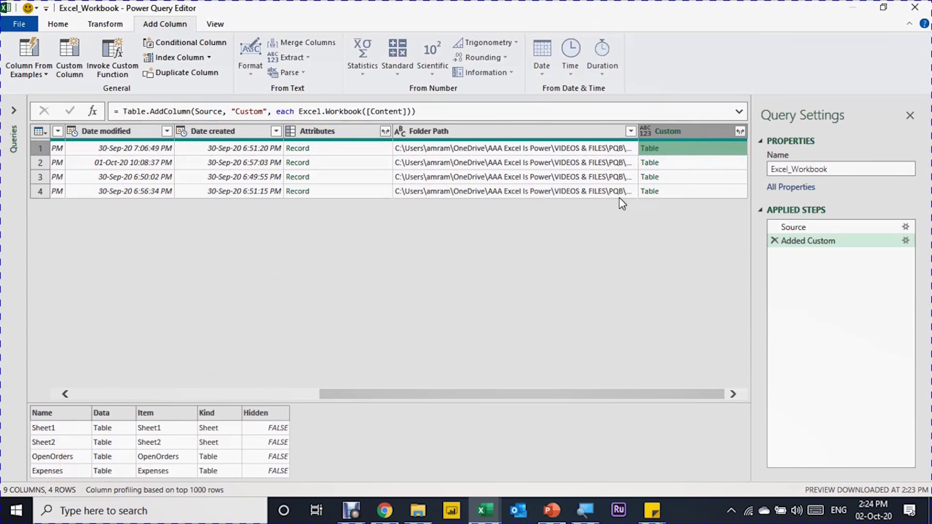
left_click(670, 131)
left_click_drag(481, 482, 233, 478)
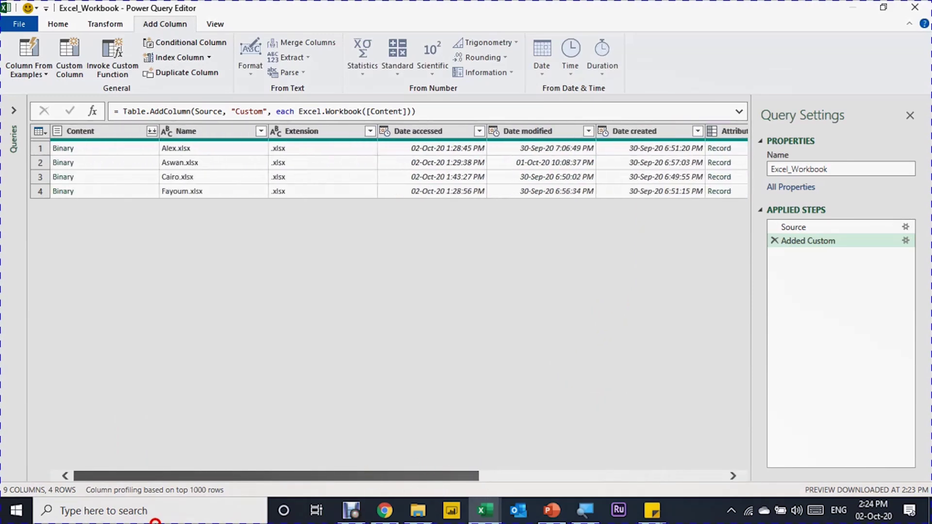
left_click(197, 132)
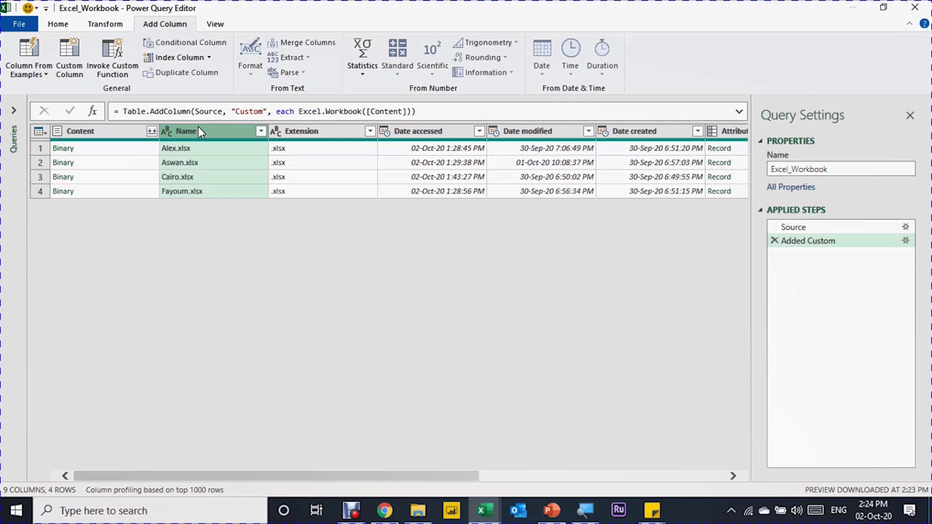
right_click(199, 126)
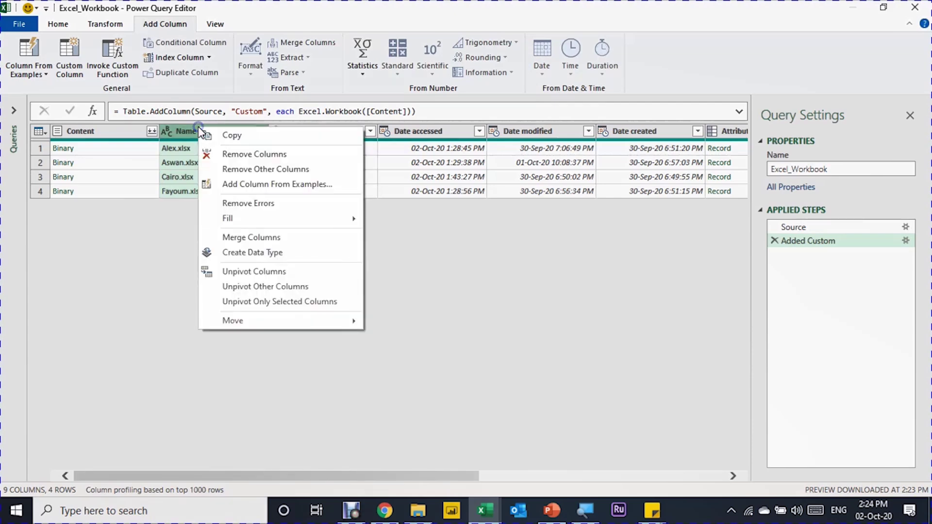
left_click(258, 171)
left_click(89, 151)
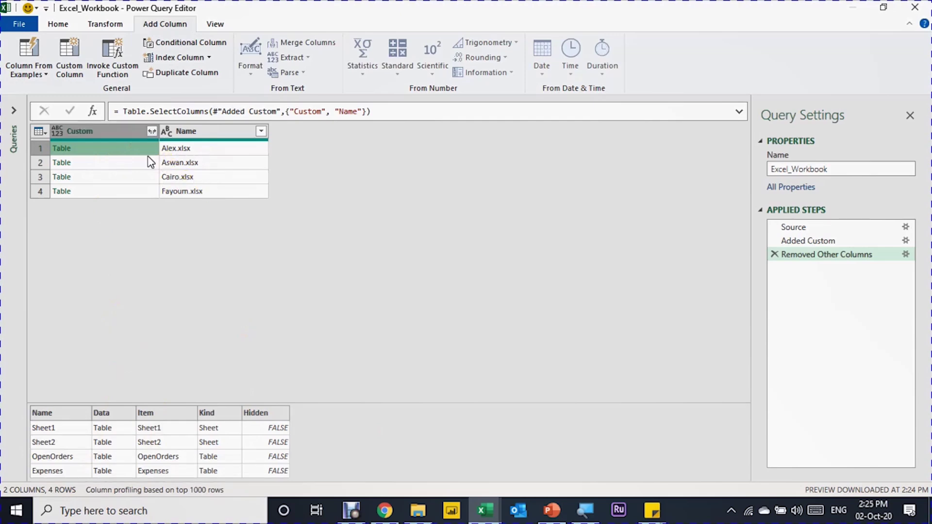
Expand the Custom tables with no name prefix, adding Name.1, Data, Item, Kind and Hidden columns.
left_click(152, 132)
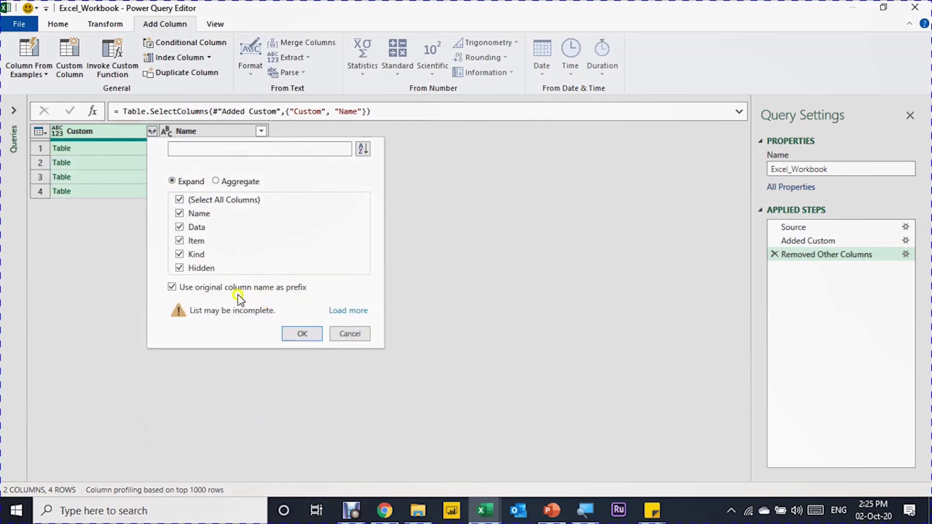
left_click(181, 290)
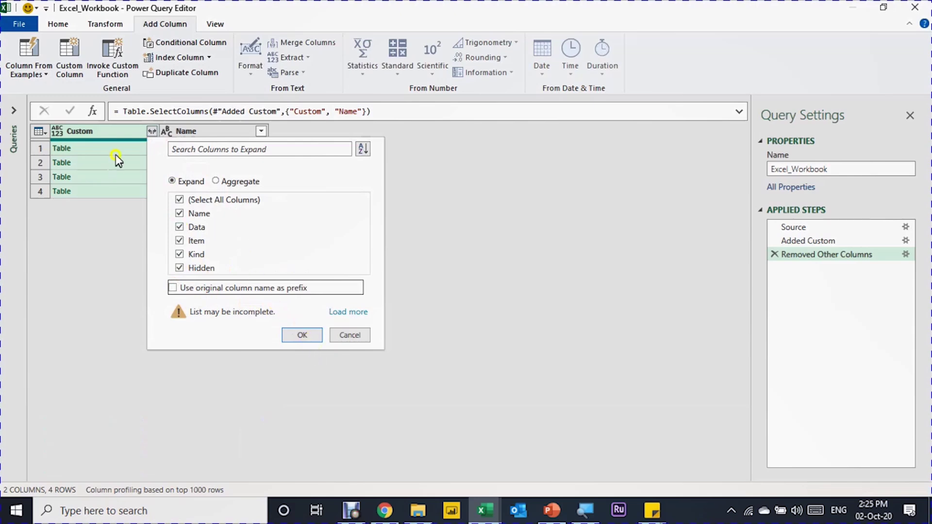
left_click(307, 334)
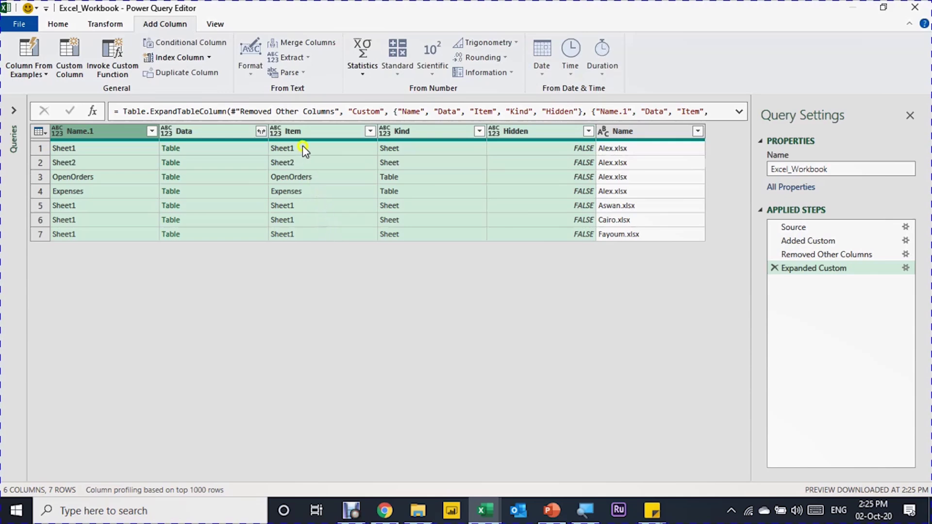
Filter the Item column to keep only Sheet1 rows.
left_click(368, 131)
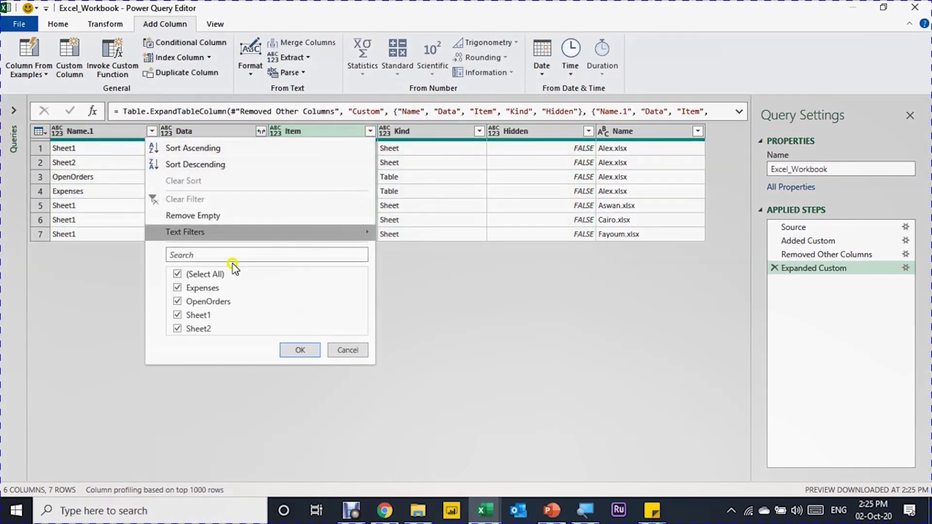
left_click(178, 274)
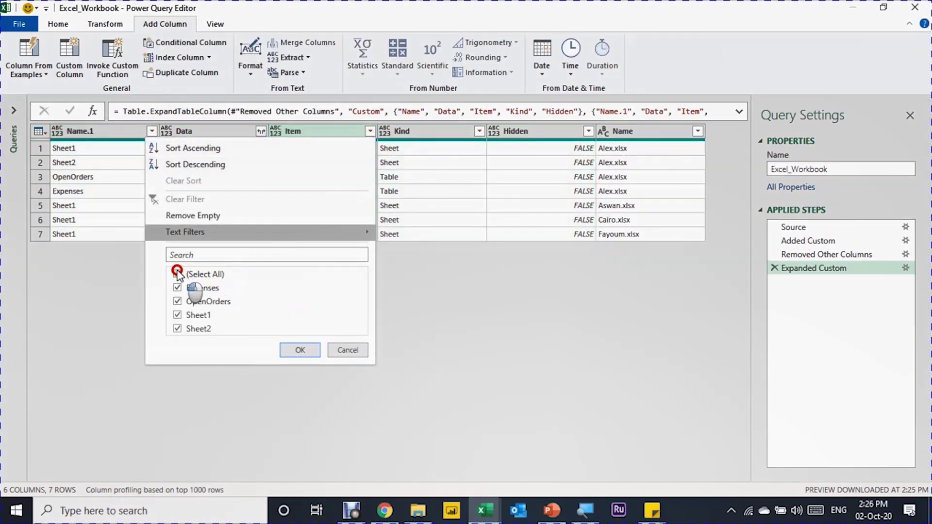
left_click(178, 314)
left_click(290, 354)
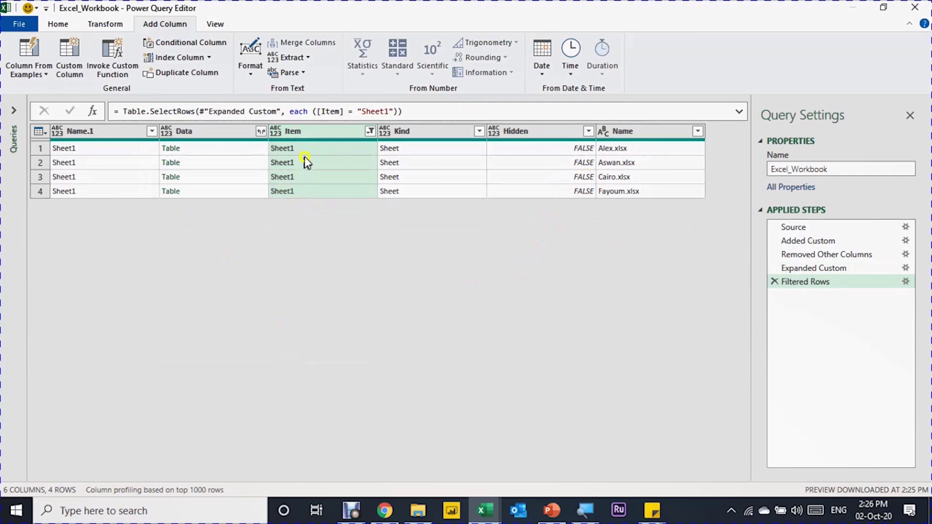
Preview the sales data of the Alex, Aswan, Cairo and Fayoum sheets.
left_click(245, 150)
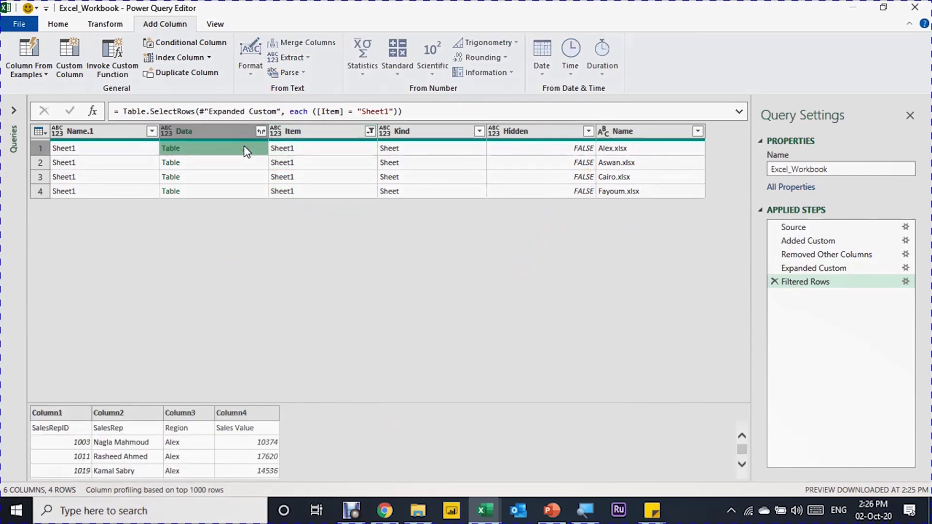
scroll(250, 458, "down", 1)
scroll(249, 459, "up", 1)
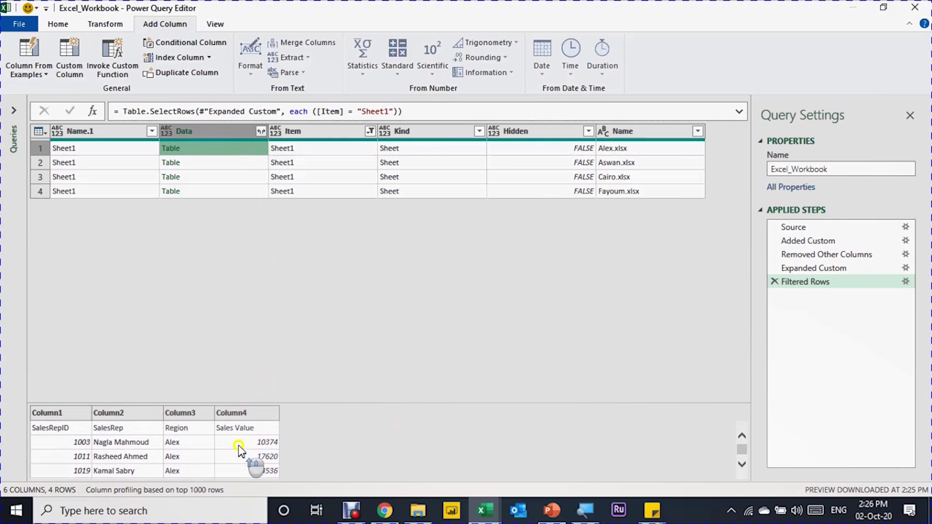
left_click(217, 163)
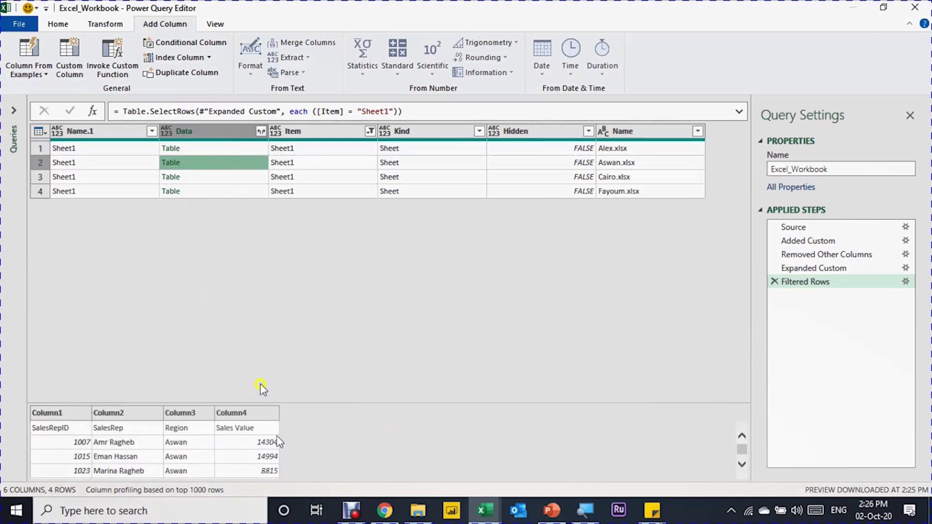
left_click(209, 179)
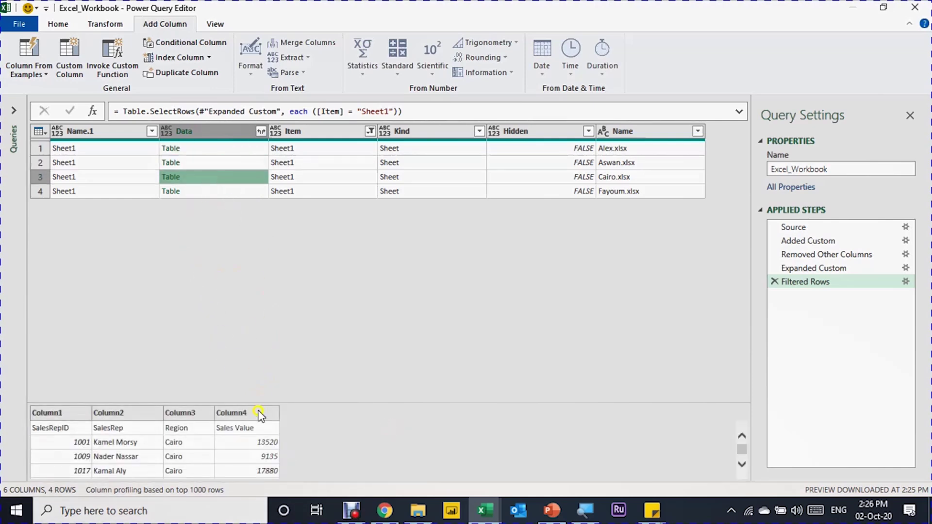
left_click(204, 191)
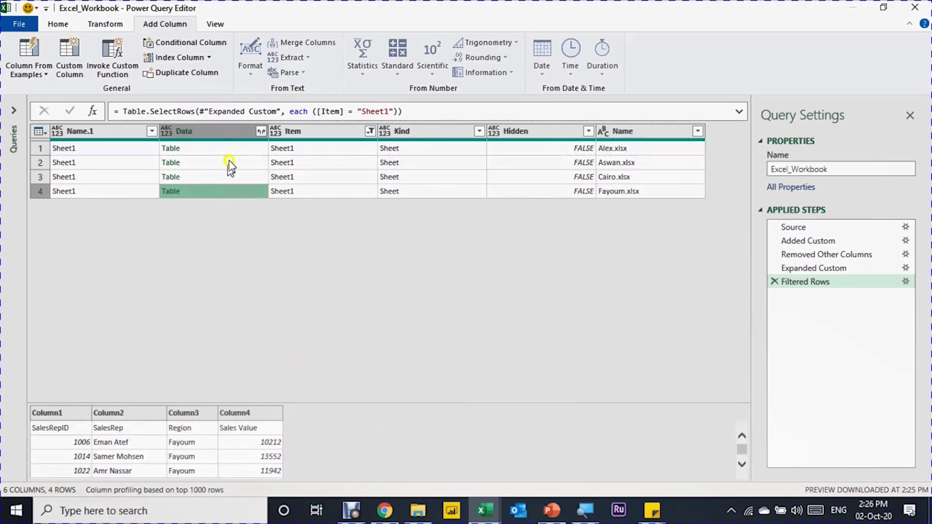
Keep only the Name and Data columns, removing all others.
left_click(637, 134)
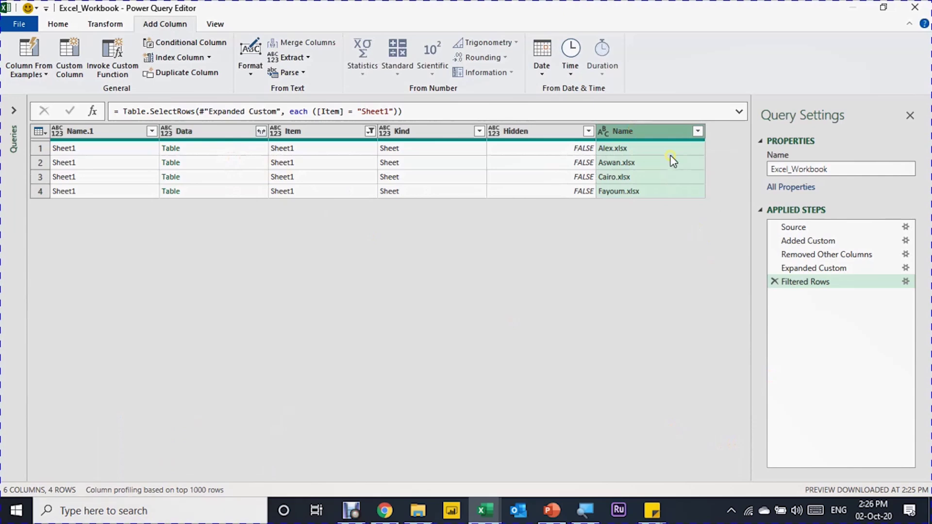
left_click(232, 129, "ctrl")
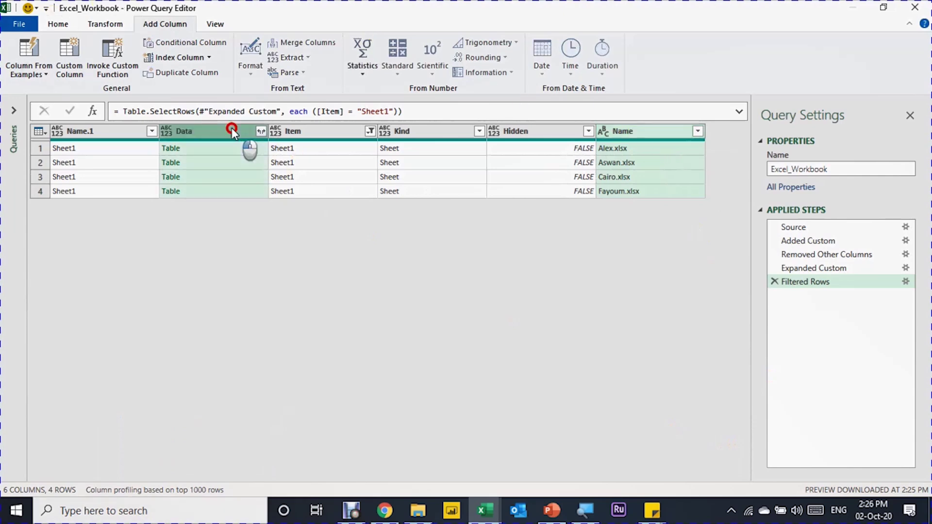
right_click(231, 129)
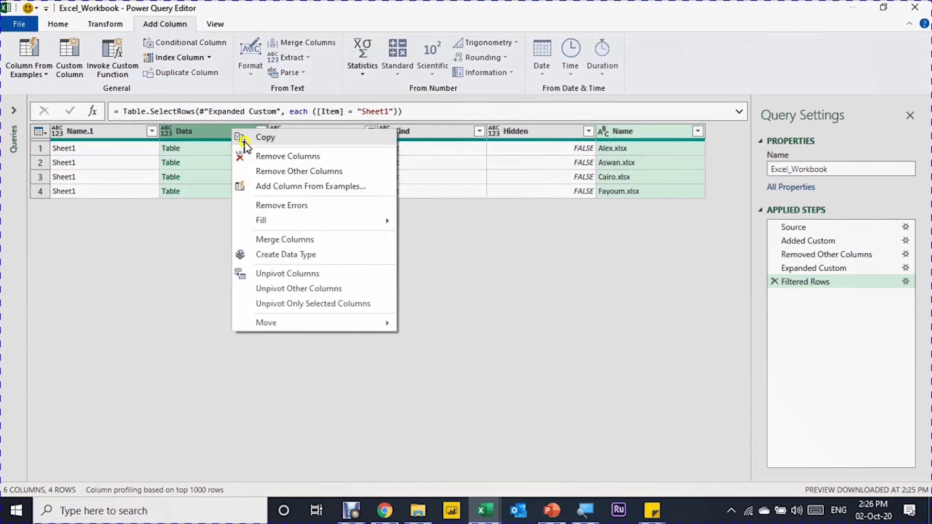
left_click(270, 172)
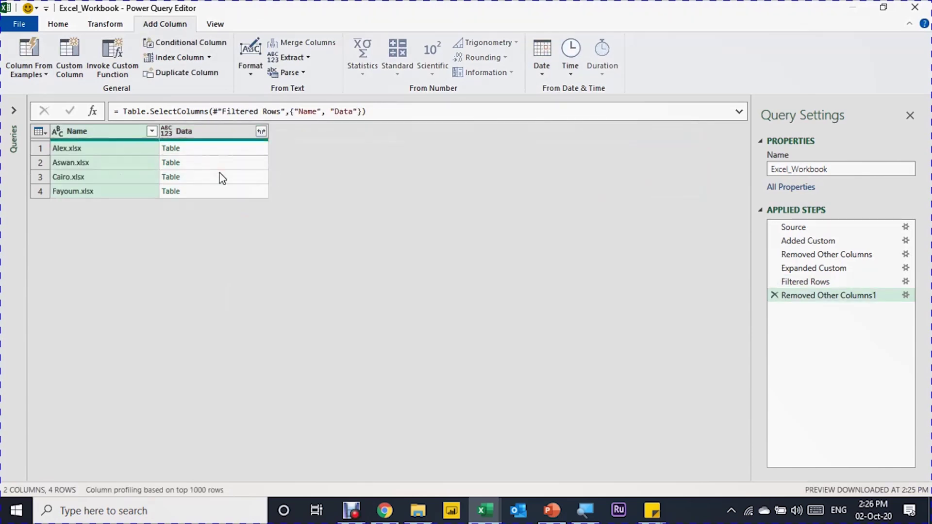
Expand the Data column with all columns kept, giving 44 rows across Column1–Column4.
left_click(261, 131)
left_click(189, 315)
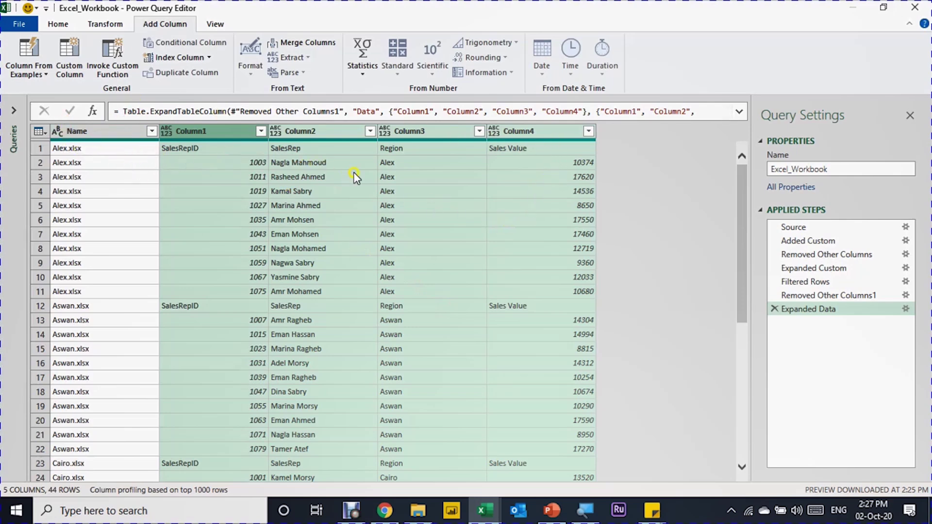
left_click(53, 23)
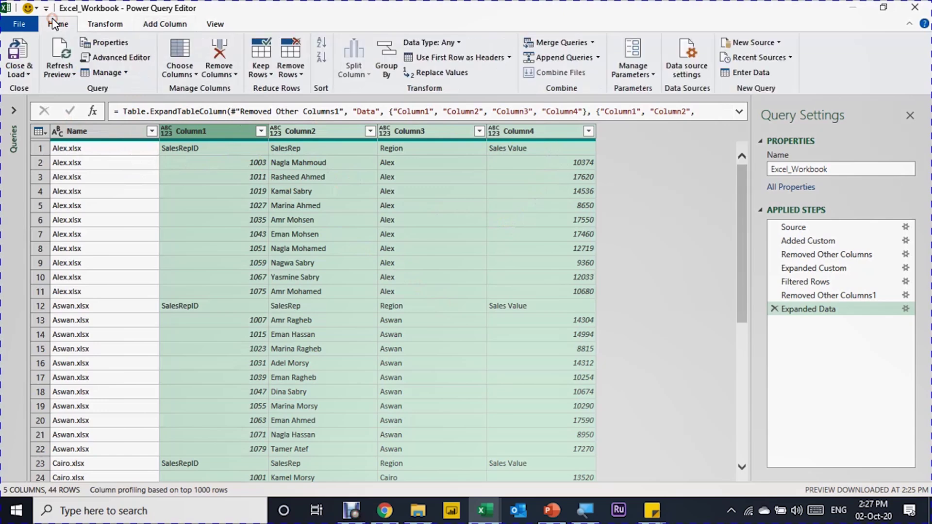
Promote the first row to headers and rename the Alex.xlsx column to Source.
left_click(441, 58)
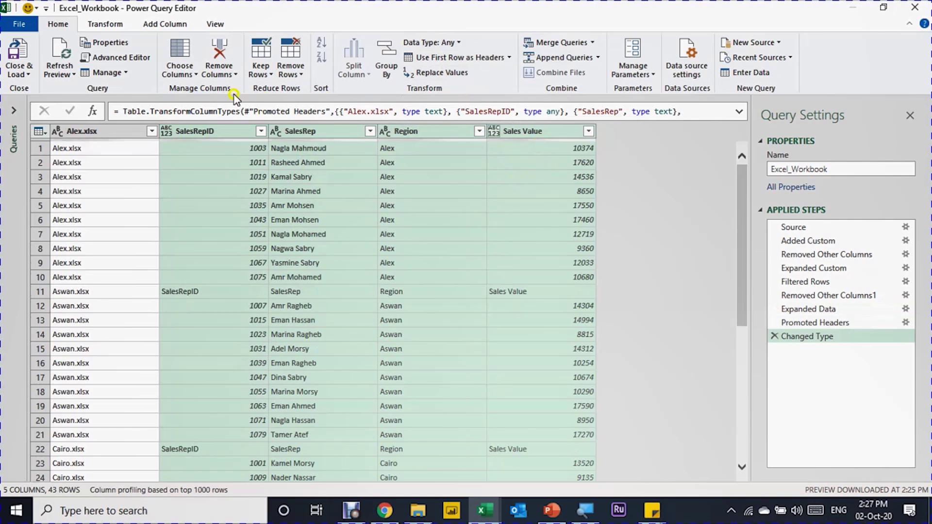
double_click(91, 127)
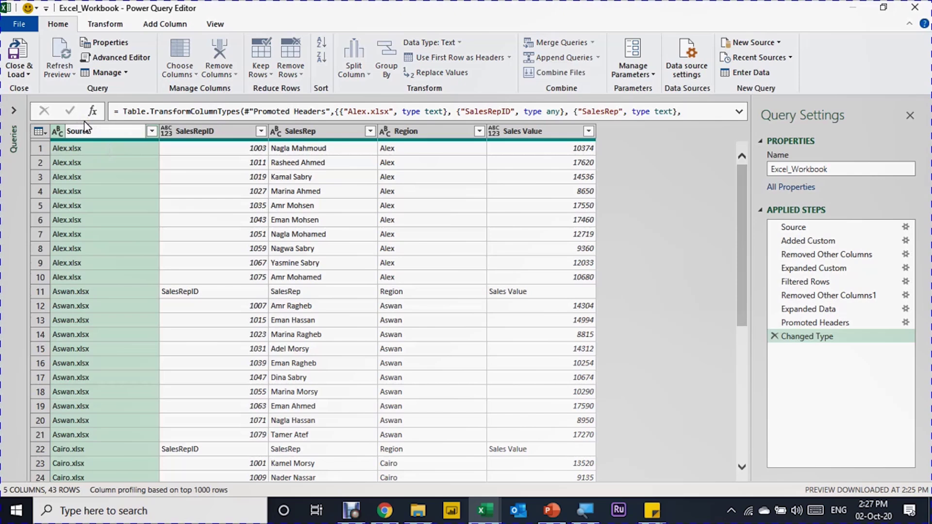
key("Return")
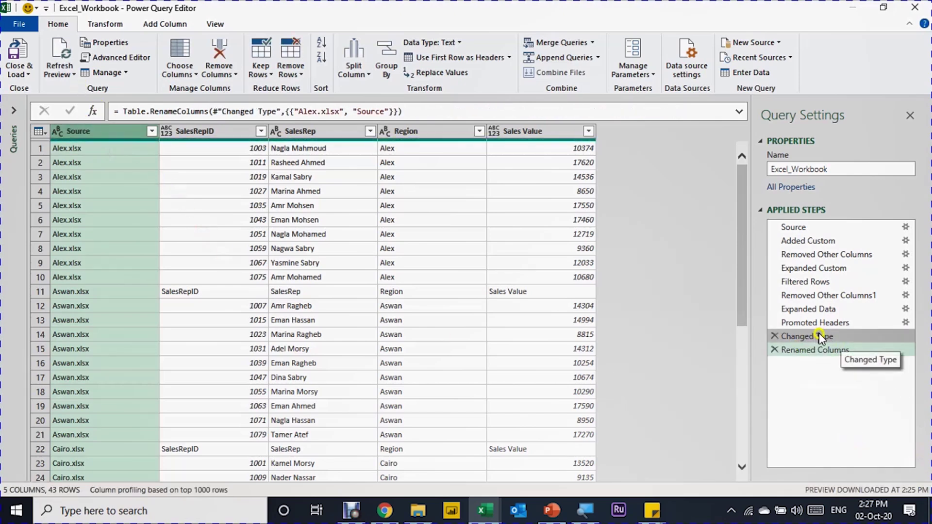
Delete the automatic Changed Type step, leaving 43 rows under five columns.
left_click(775, 334)
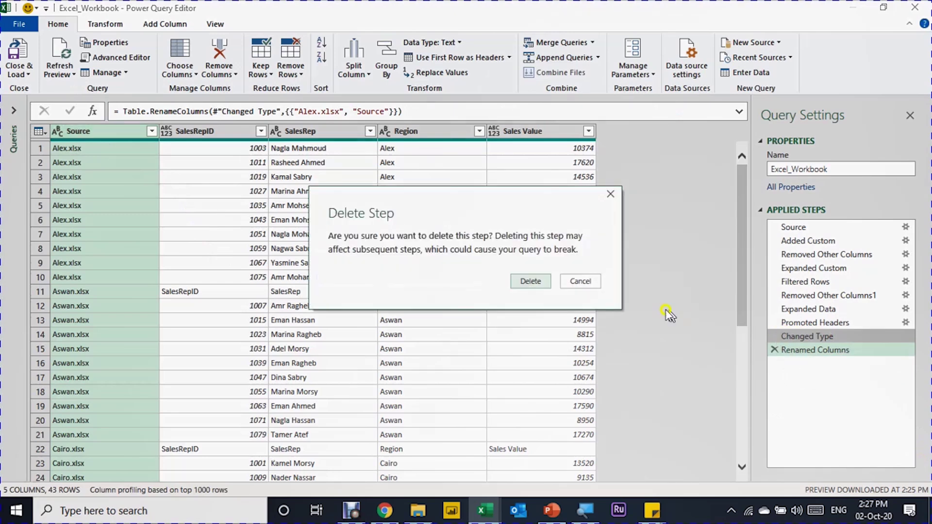
left_click(528, 282)
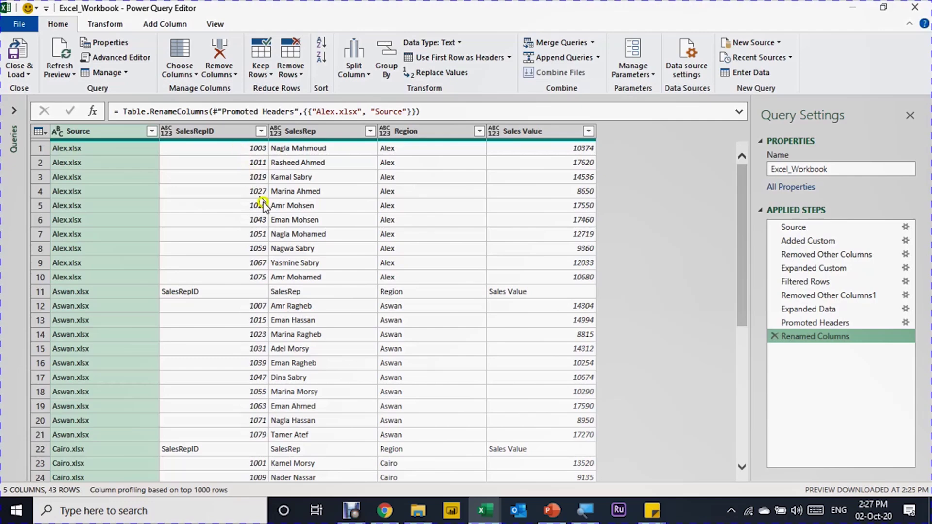
scroll(242, 416, "down", 6)
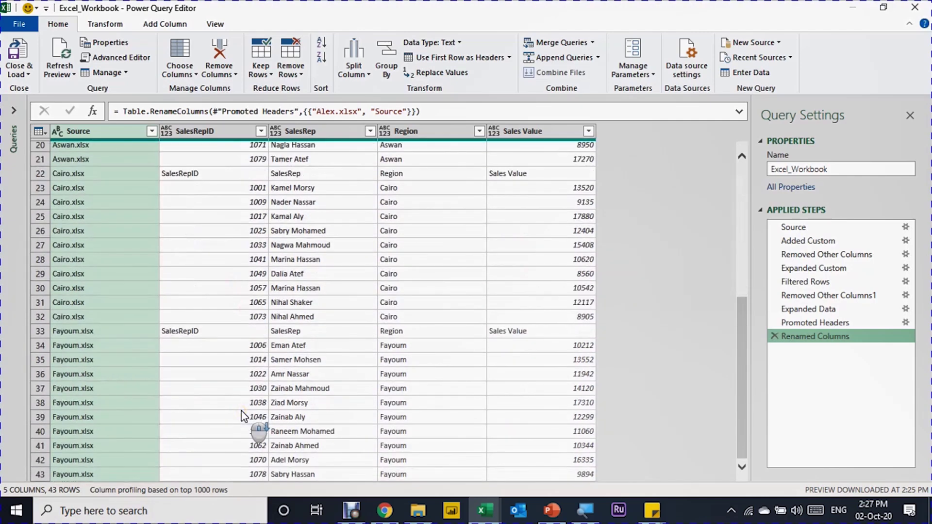
scroll(241, 410, "up", 6)
scroll(235, 296, "down", 6)
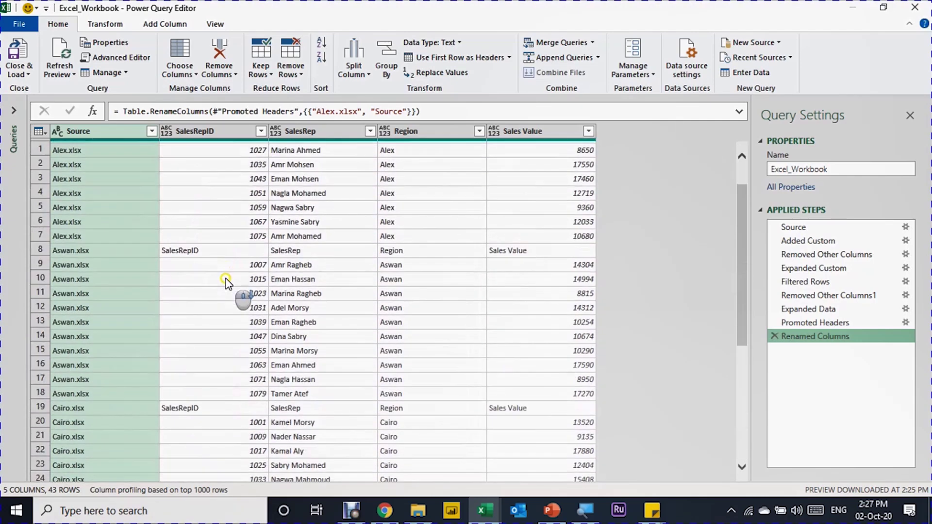
scroll(225, 282, "up", 6)
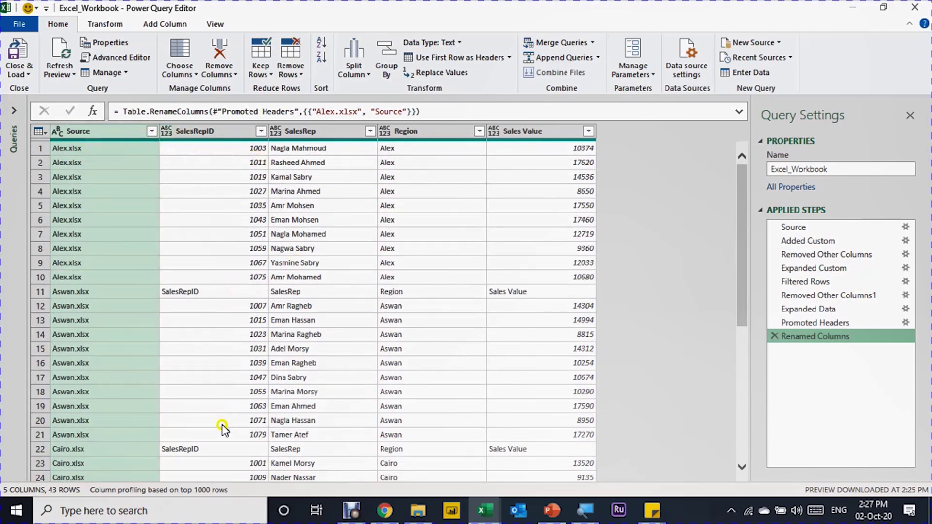
scroll(223, 435, "down", 6)
scroll(223, 436, "up", 6)
Filter out the repeated SalesRepID header rows from the SalesRepID column.
left_click(261, 131)
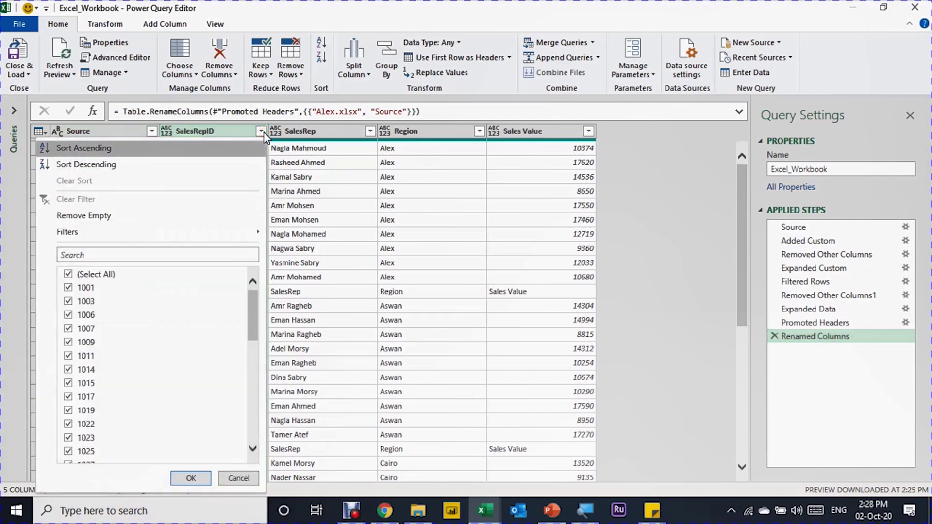
scroll(204, 348, "down", 8)
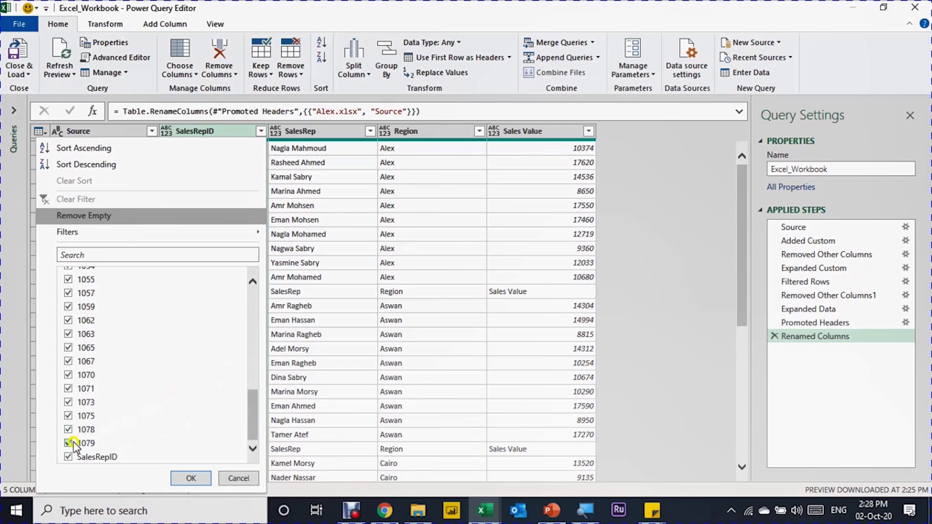
left_click(68, 457)
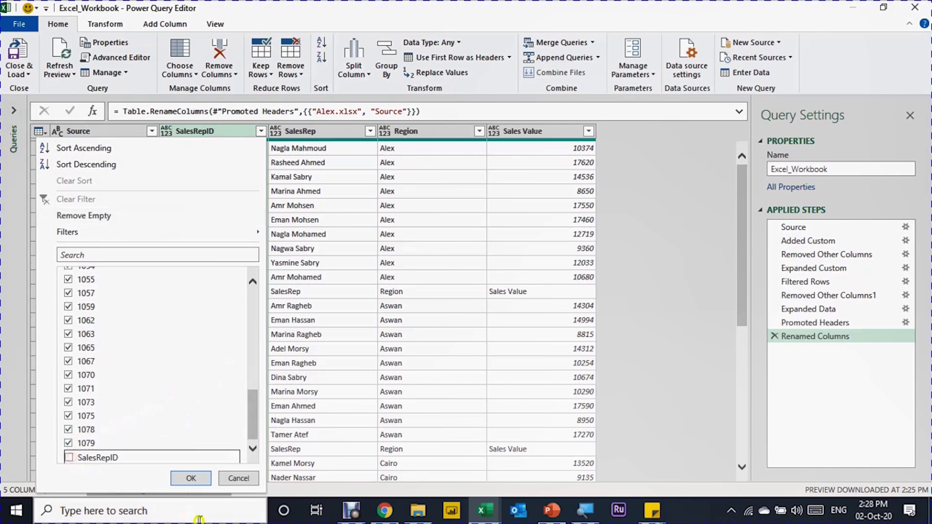
left_click(190, 478)
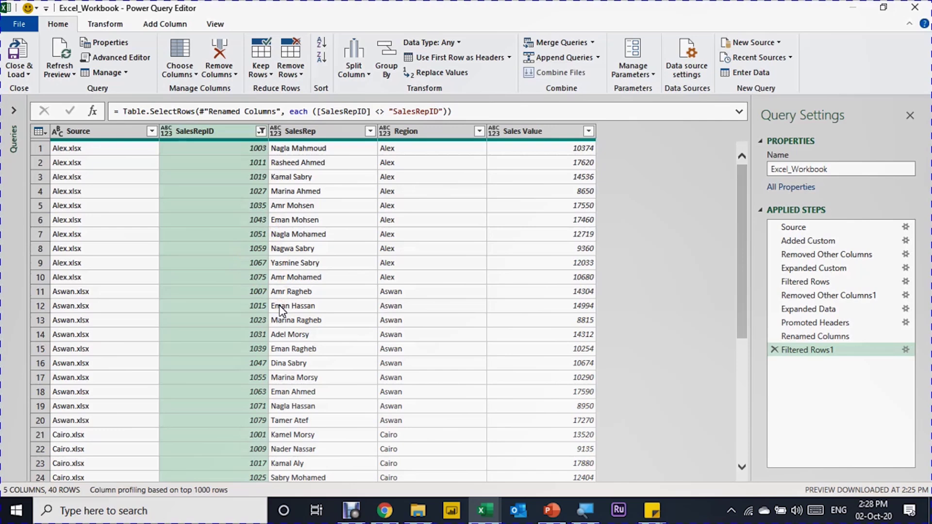
Select all five columns and auto-detect their data types.
left_click(100, 131)
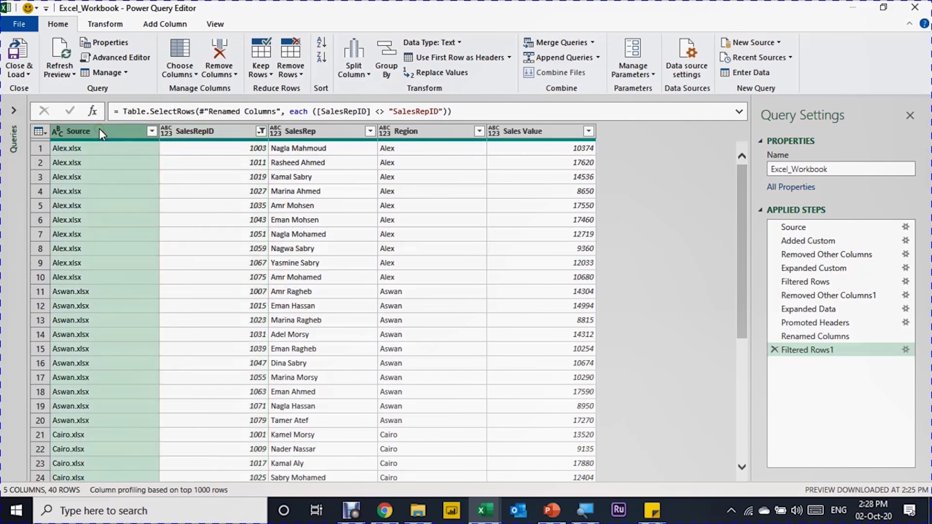
left_click(542, 131, "shift")
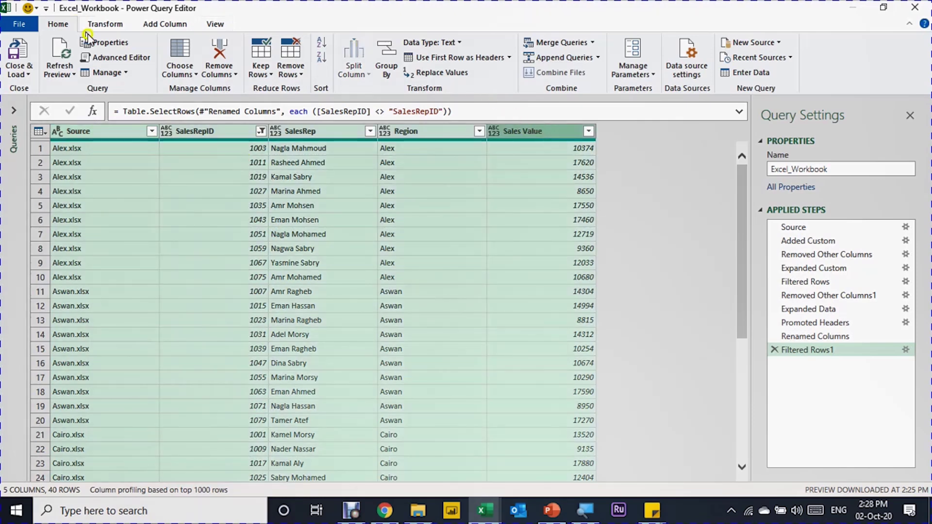
left_click(104, 24)
left_click(190, 58)
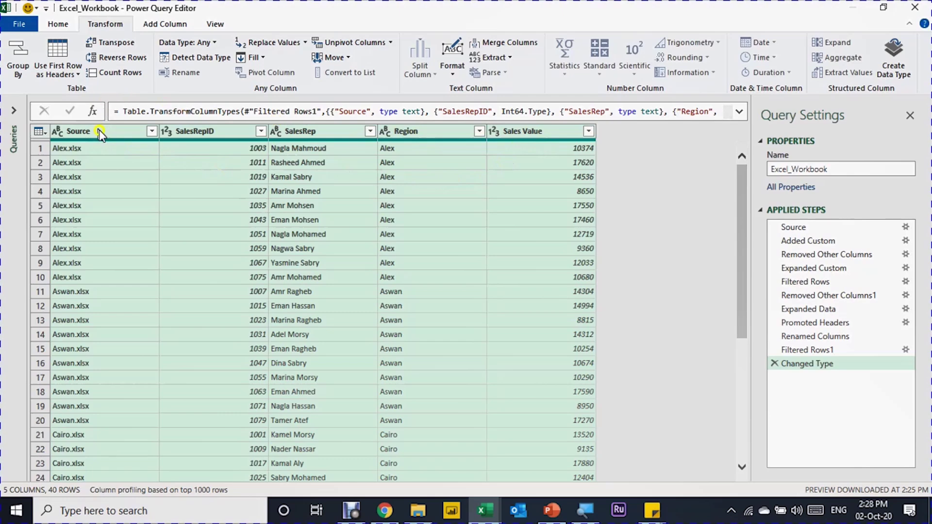
left_click(50, 28)
left_click(28, 70)
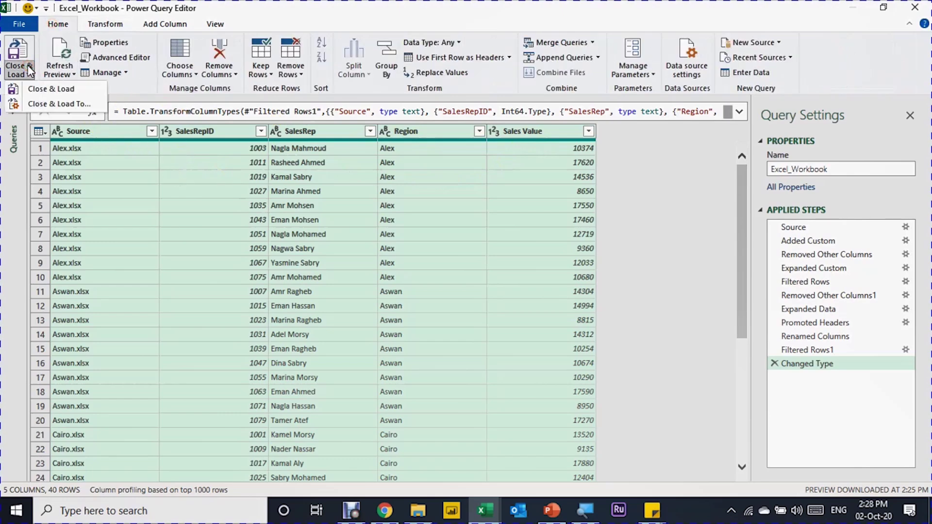
Load Excel_Workbook as a table at $G$3 on the existing sheet, then reopen the query.
left_click(53, 103)
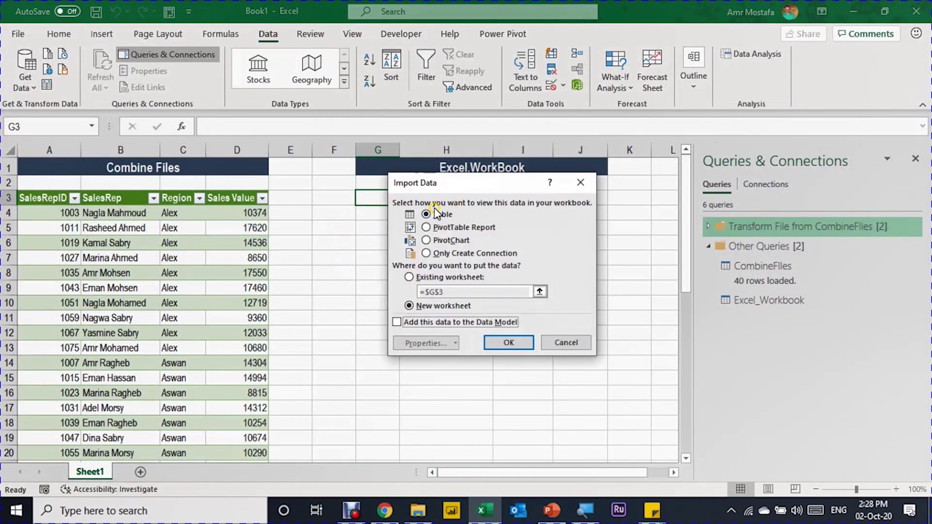
left_click(409, 277)
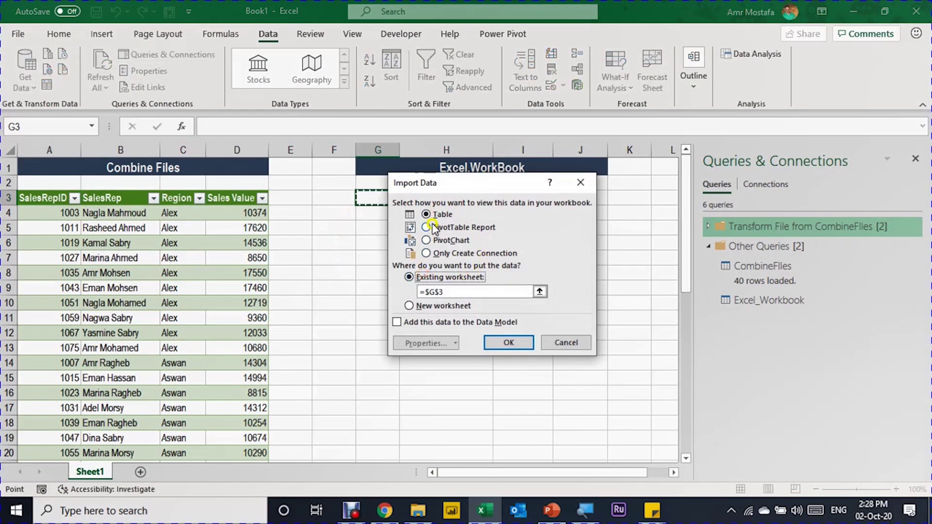
left_click(509, 343)
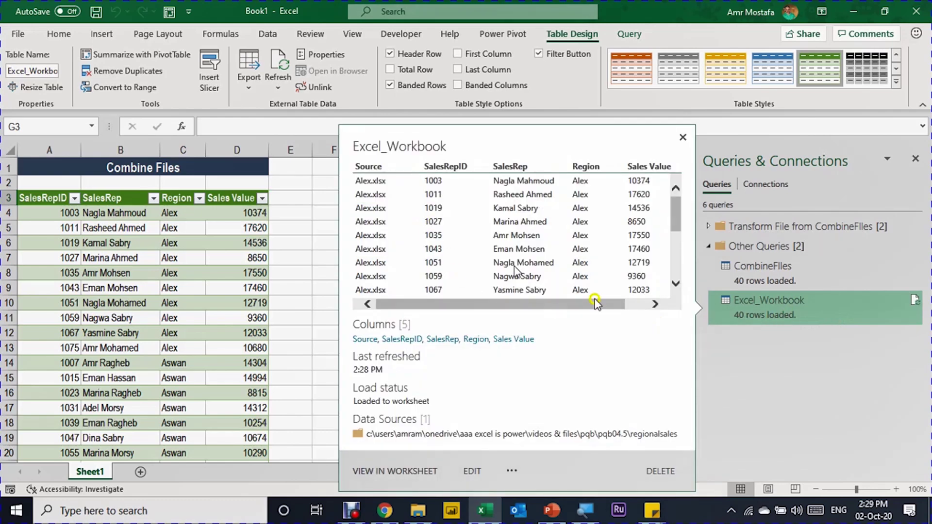
left_click(308, 223)
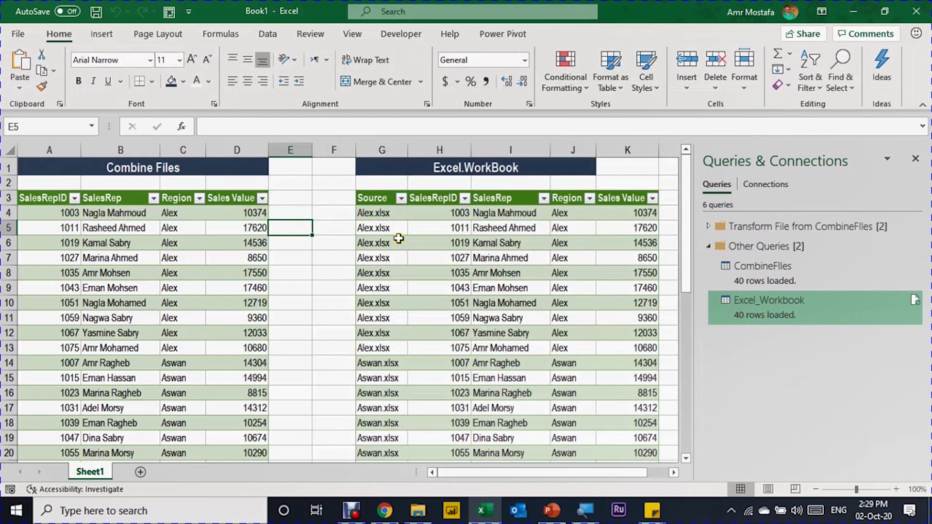
double_click(793, 315)
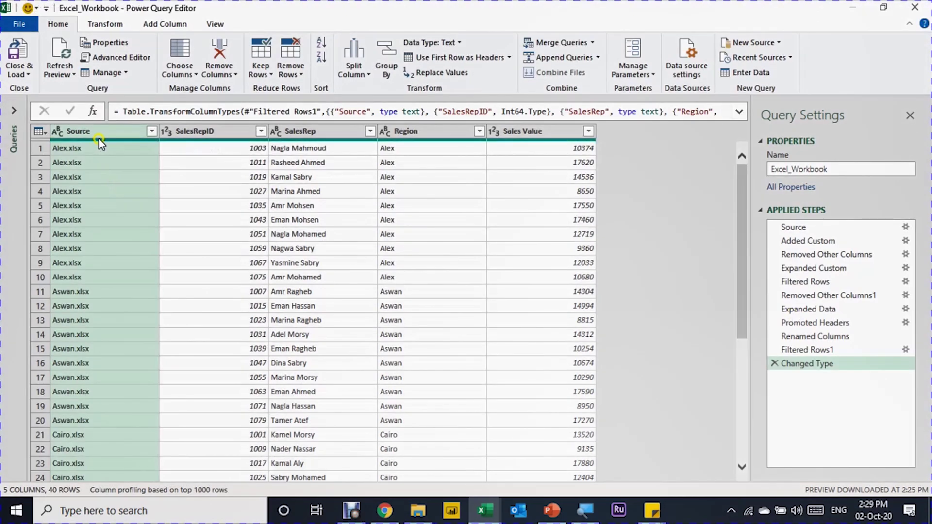
Remove the Source column from Excel_Workbook and reload the four-column table at G3.
left_click(213, 50)
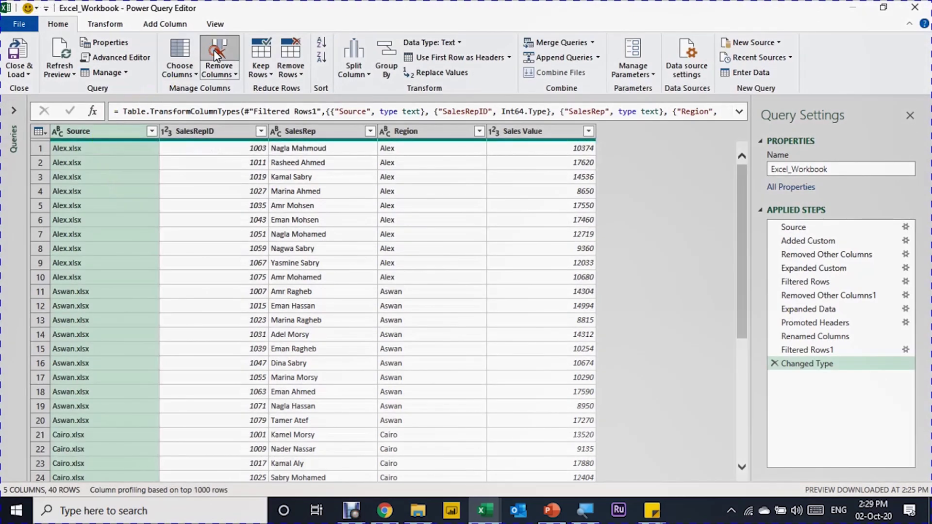
left_click(19, 52)
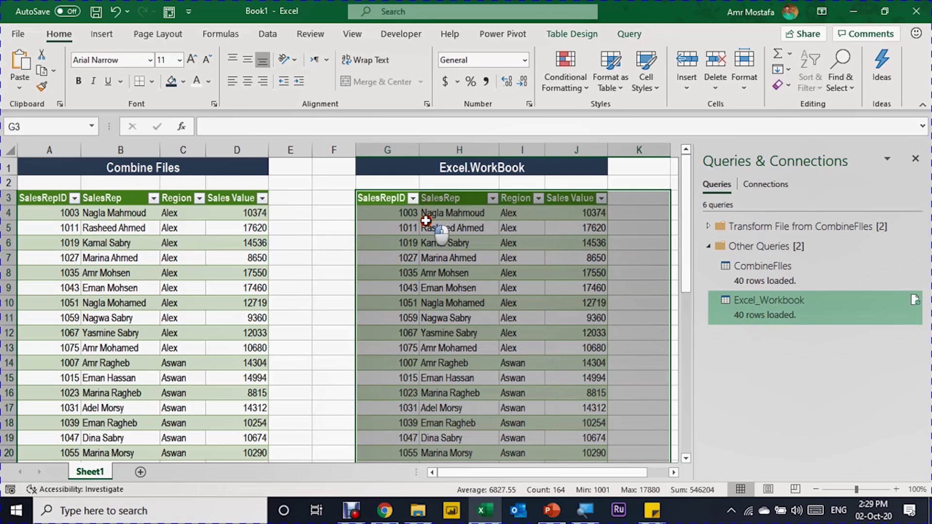
left_click(425, 223)
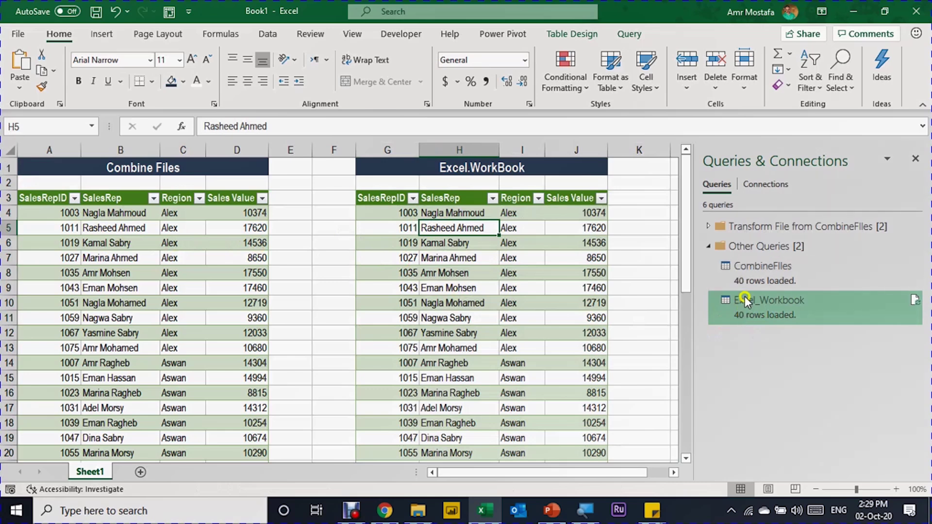
left_click(384, 245)
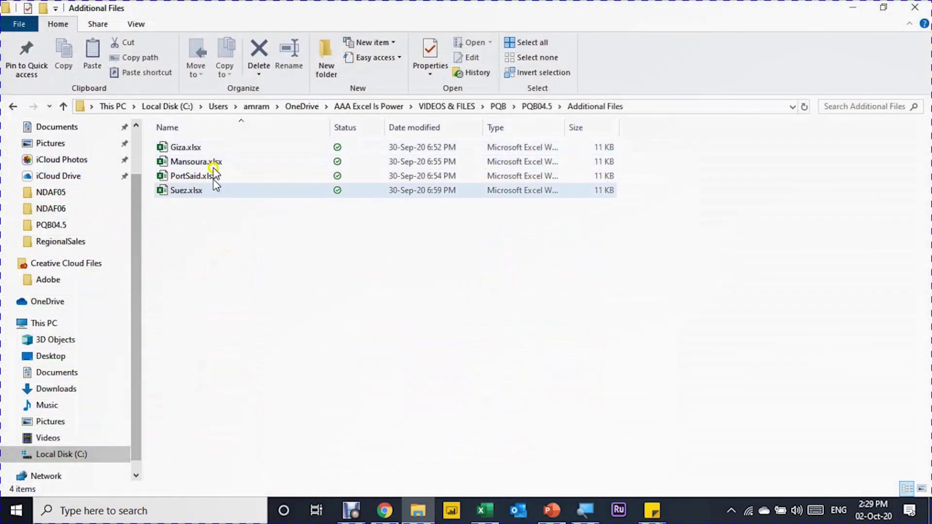
Copy the Giza, Mansoura, PortSaid and Suez workbooks from Additional Files into RegionalSales.
left_click(213, 161)
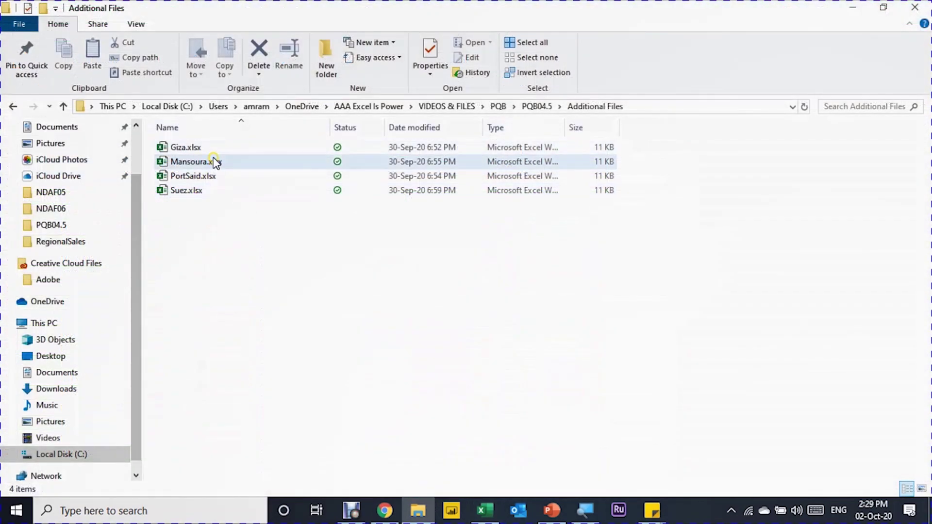
left_click(214, 161)
key("ctrl+a")
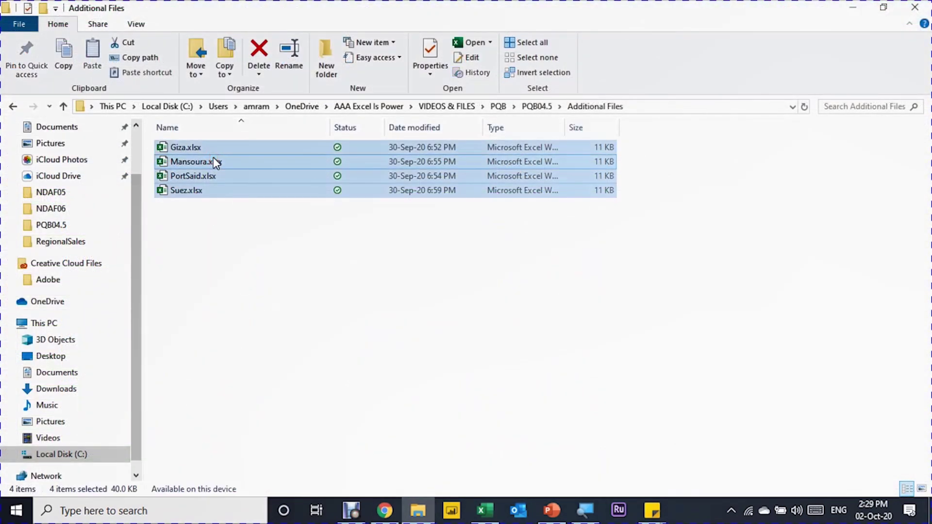
key("ctrl+c")
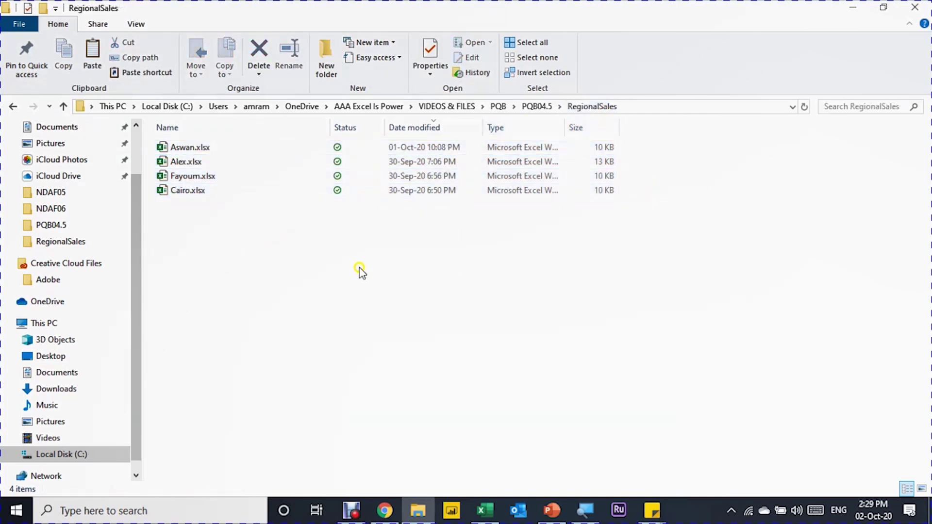
key("ctrl+v")
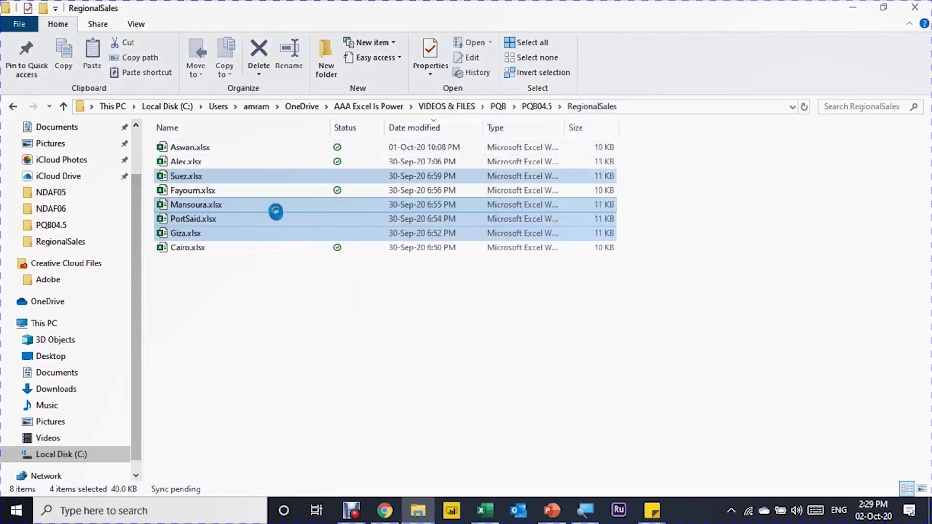
left_click(257, 321)
Refresh the CombineFiles table and confirm the Region list now includes the new regions.
left_click(484, 509)
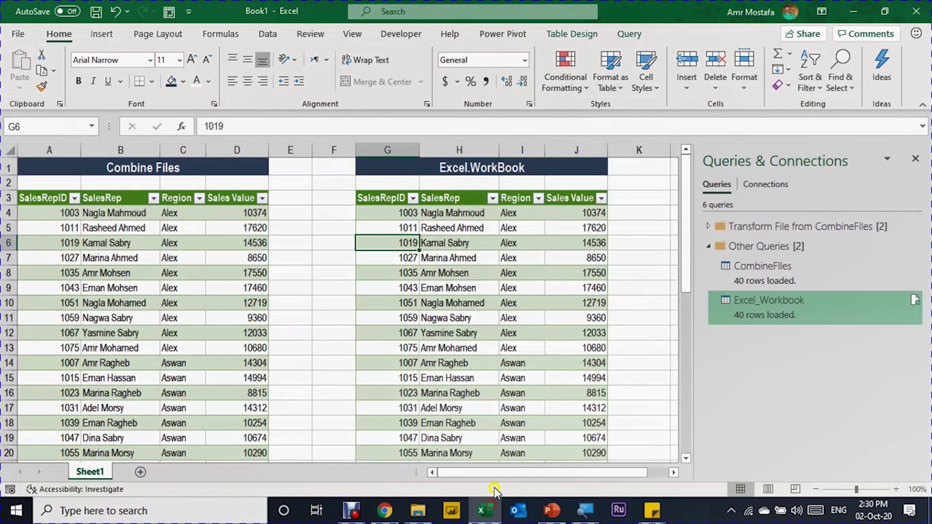
right_click(128, 287)
left_click(139, 207)
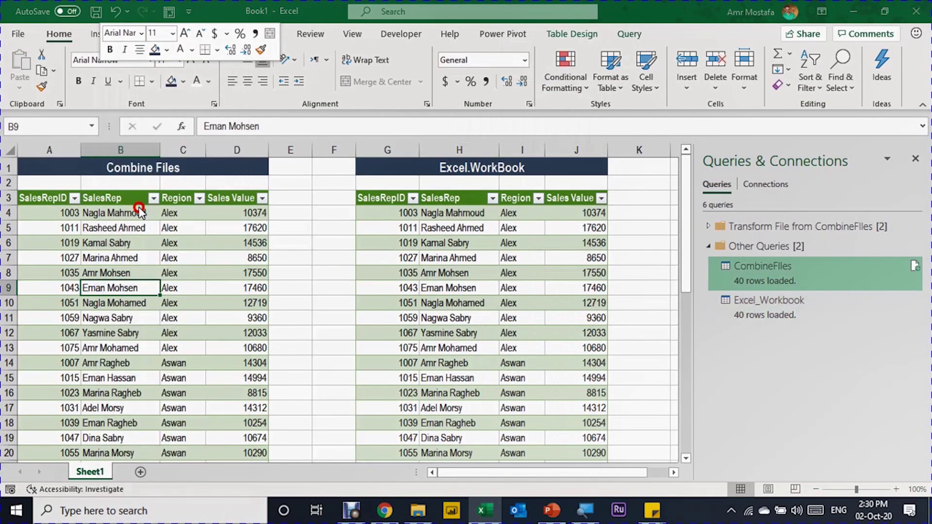
left_click(200, 198)
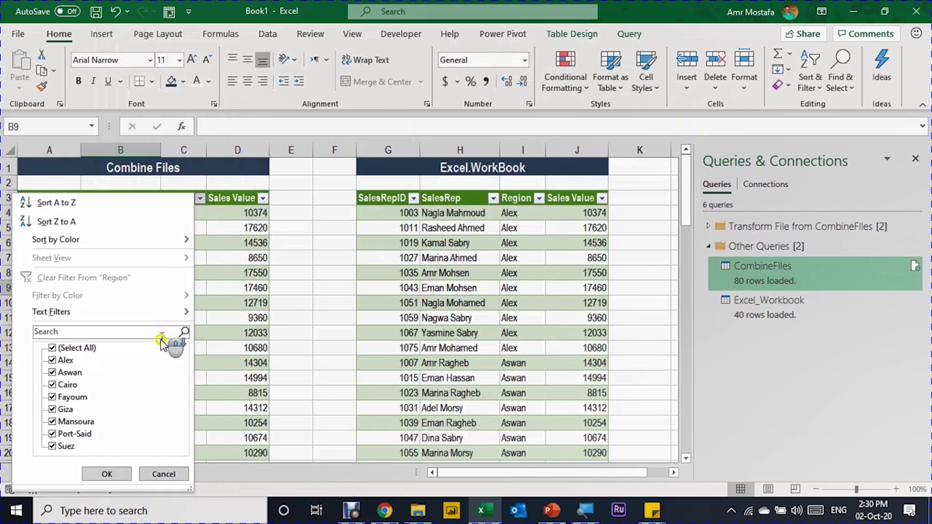
left_click(208, 365)
scroll(214, 368, "down", 3)
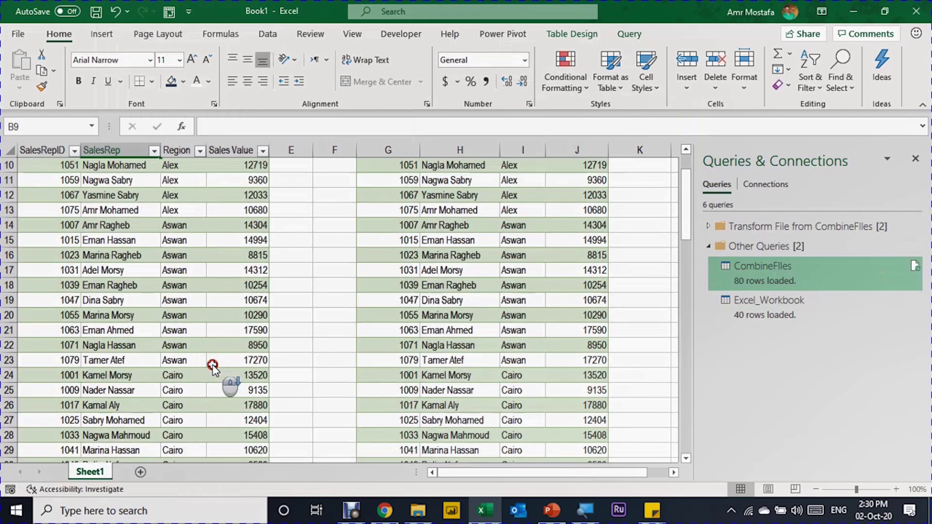
scroll(213, 365, "down", 17)
scroll(212, 365, "up", 19)
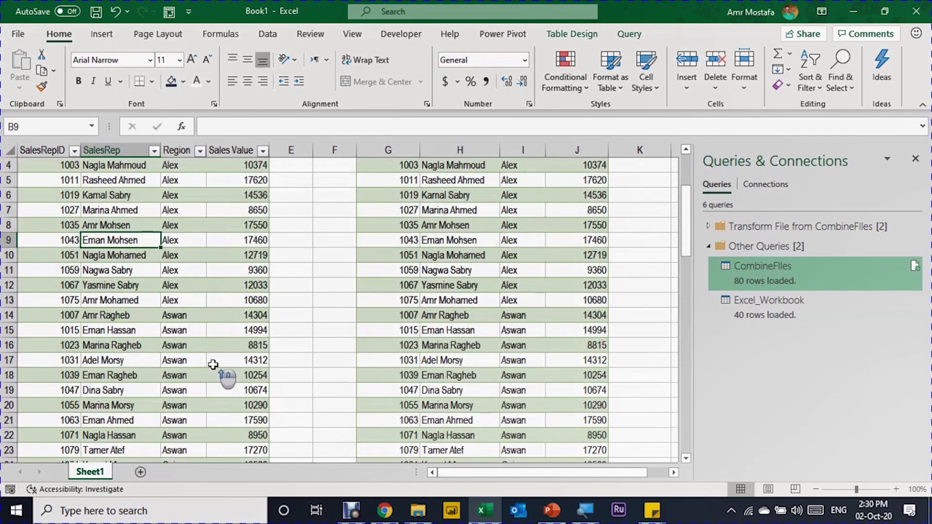
scroll(213, 365, "up", 1)
Refresh the Excel.WorkBook table so Excel_Workbook loads 80 rows.
left_click(442, 257)
right_click(442, 256)
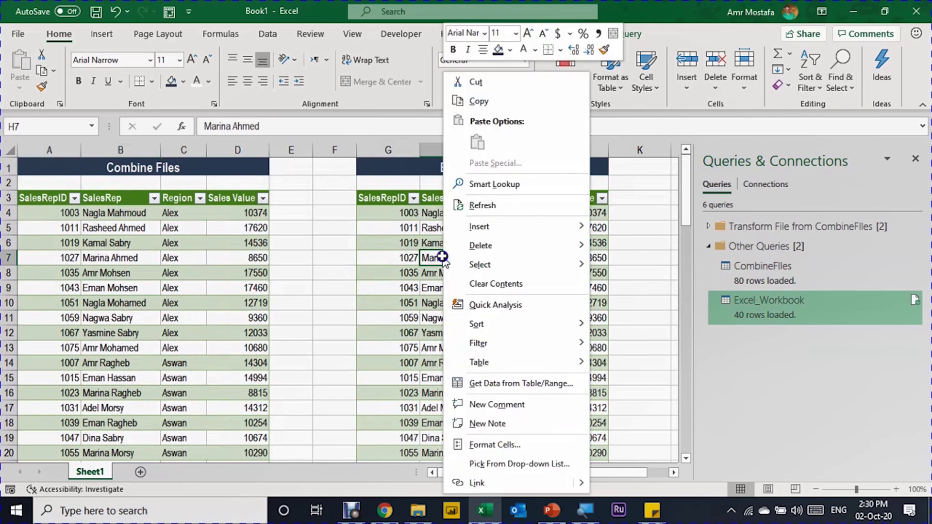
left_click(490, 206)
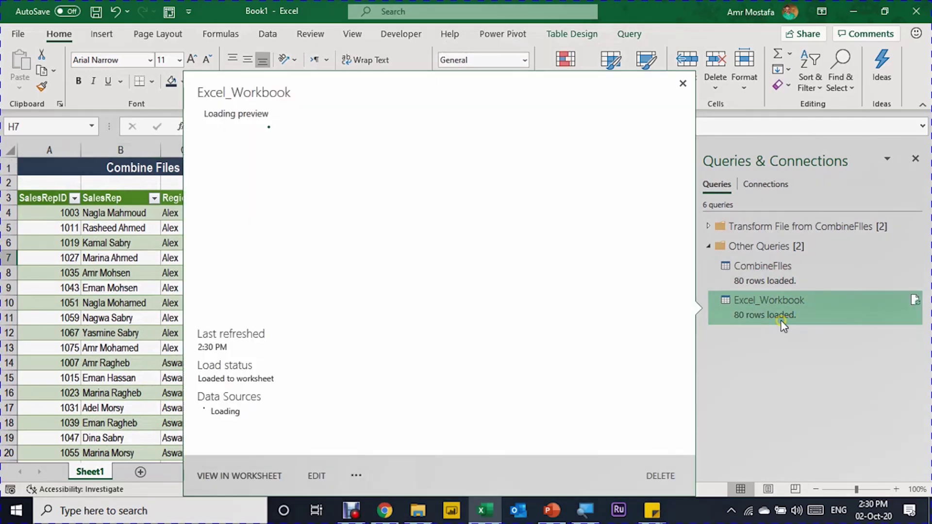
scroll(493, 297, "down", 20)
scroll(493, 297, "down", 8)
scroll(493, 297, "up", 20)
scroll(493, 298, "up", 6)
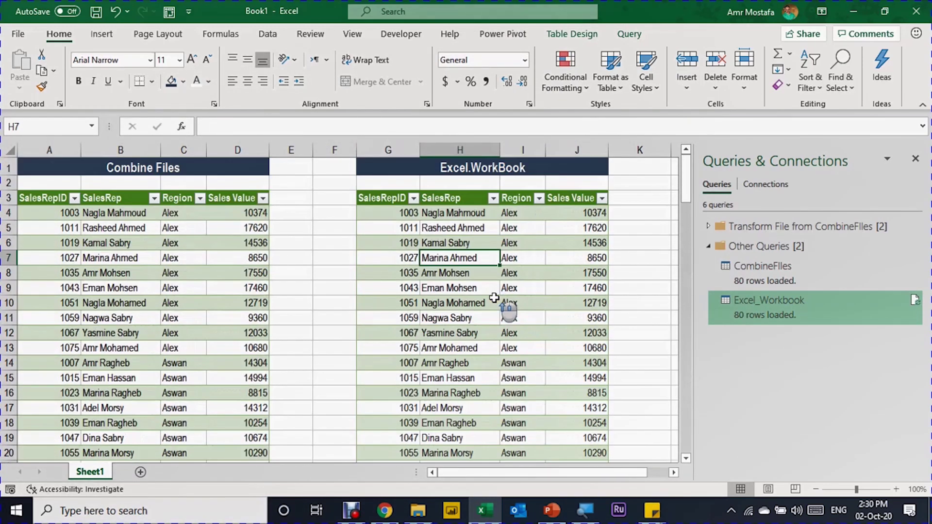